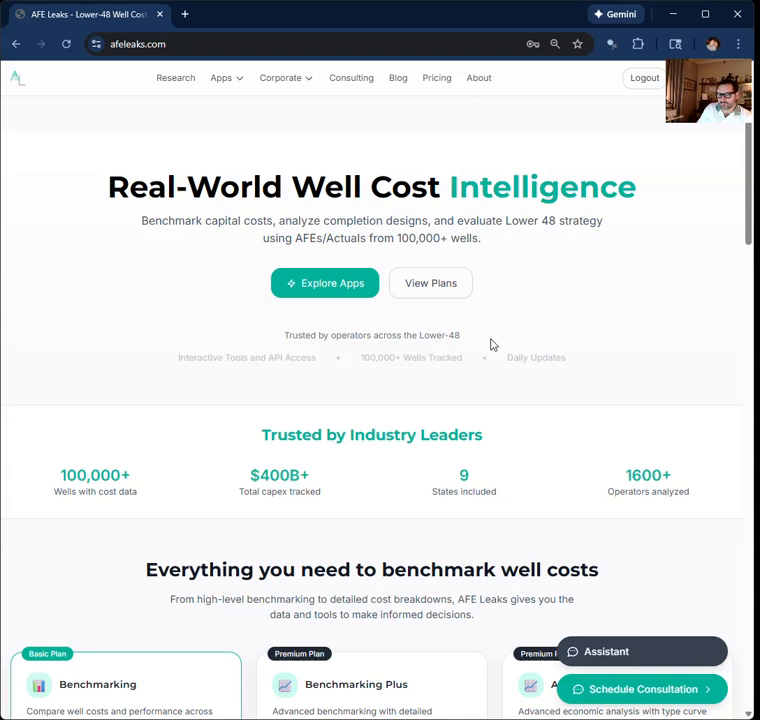
Step: Open the premium Type Curves app
{"action": "left_click", "coordinate": [224, 80]}
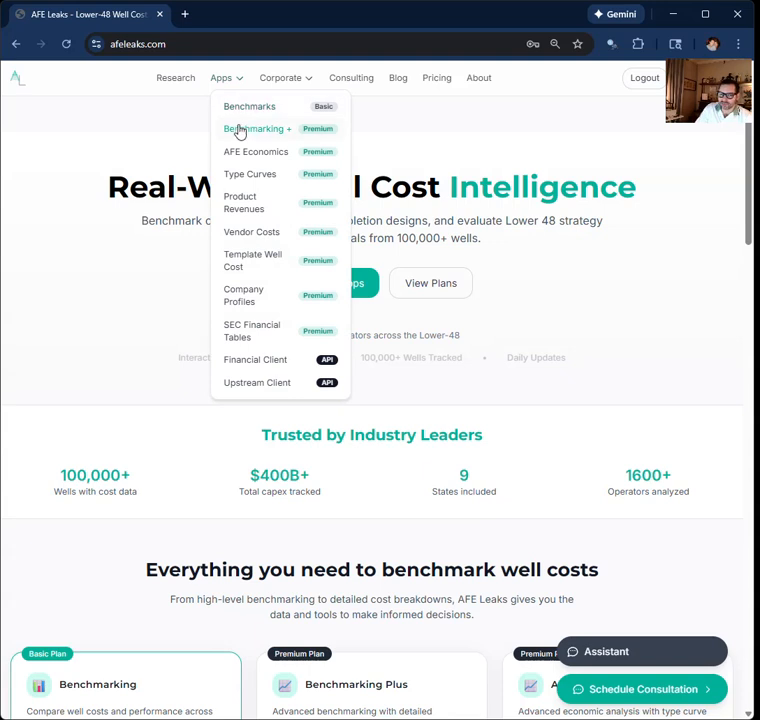
{"action": "left_click", "coordinate": [248, 177]}
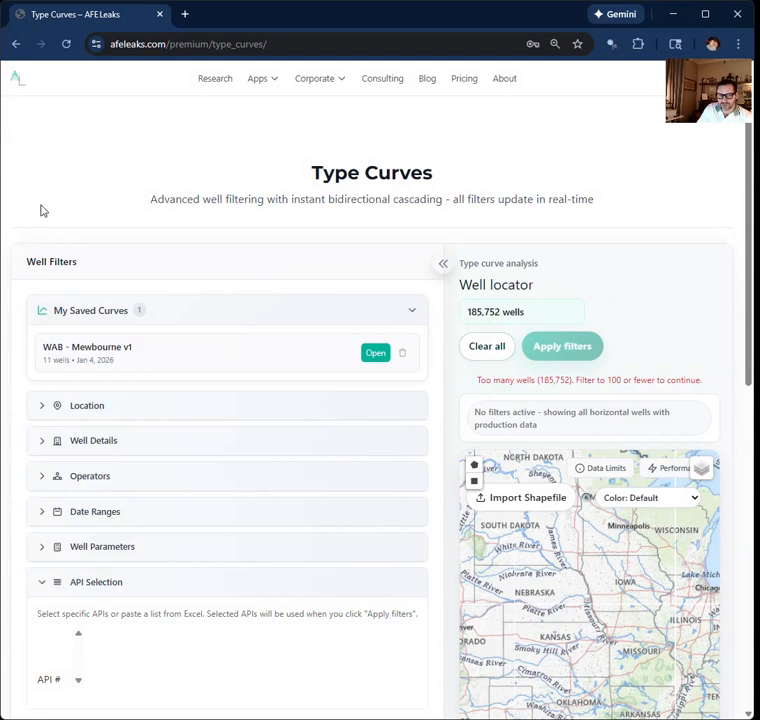
{"action": "left_click", "coordinate": [443, 264]}
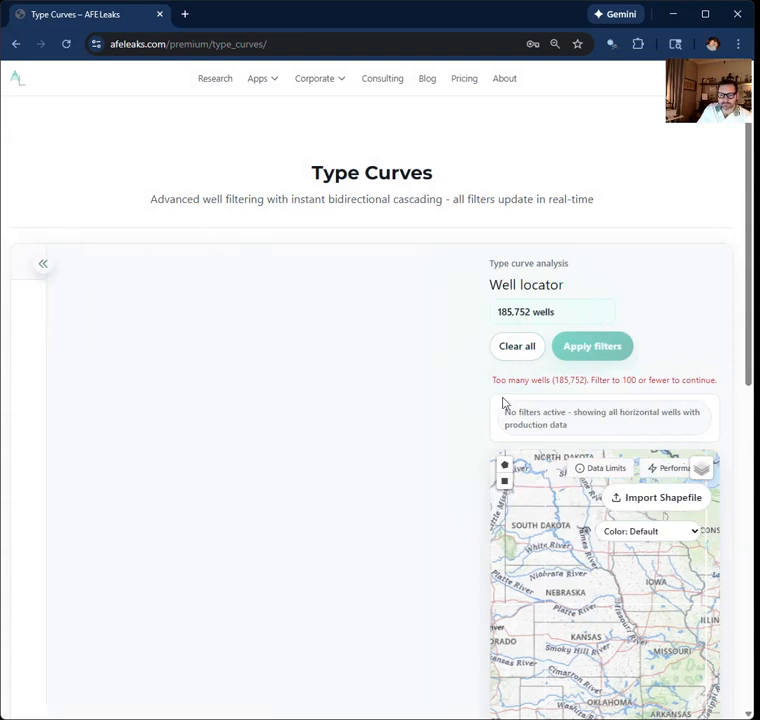
{"action": "scroll", "coordinate": [340, 378], "scroll_direction": "down", "scroll_amount": 3}
{"action": "scroll", "coordinate": [337, 381], "scroll_direction": "up", "scroll_amount": 3}
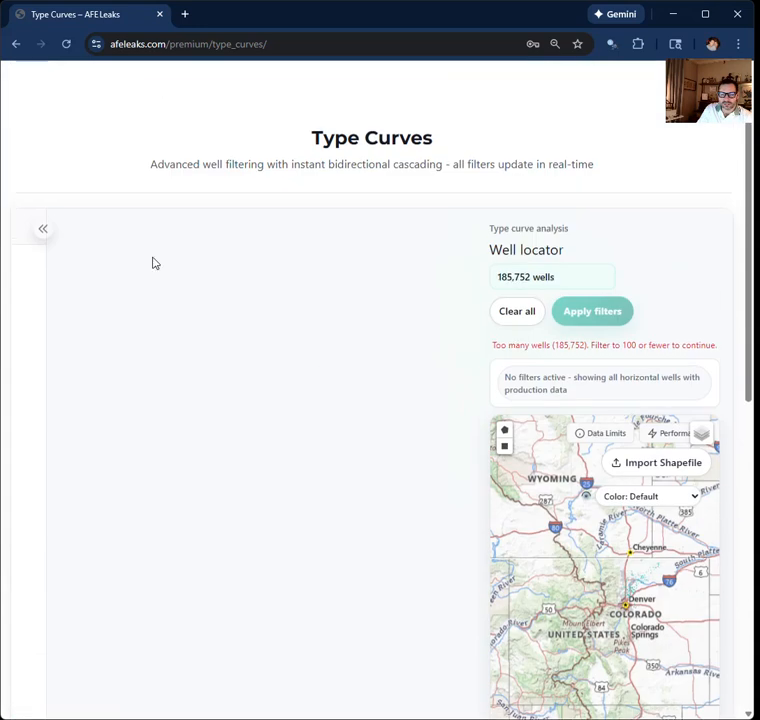
{"action": "left_click", "coordinate": [42, 232]}
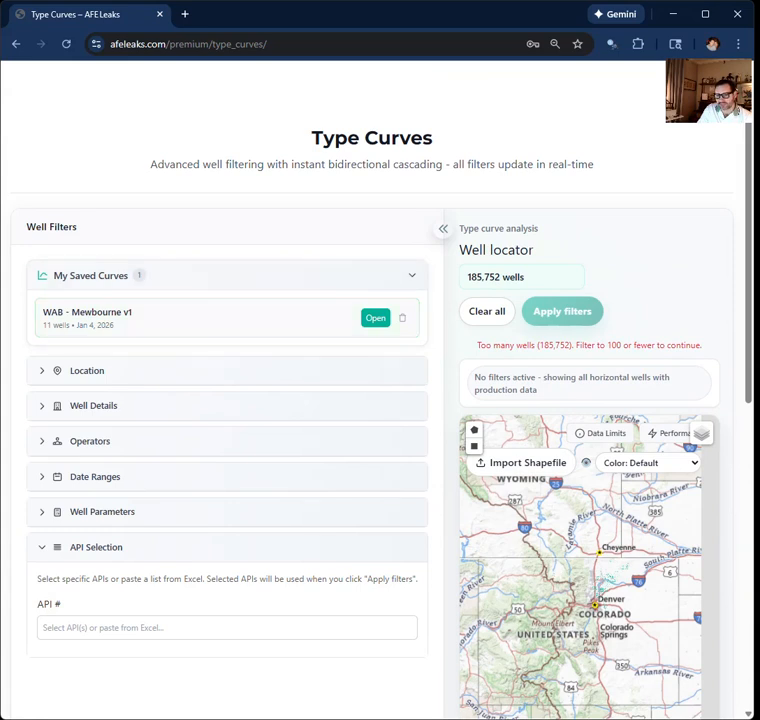
Step: Widen the browser window and filter the wells' location to the state TX
{"action": "left_click_drag", "start_coordinate": [755, 200], "coordinate": [759, 200]}
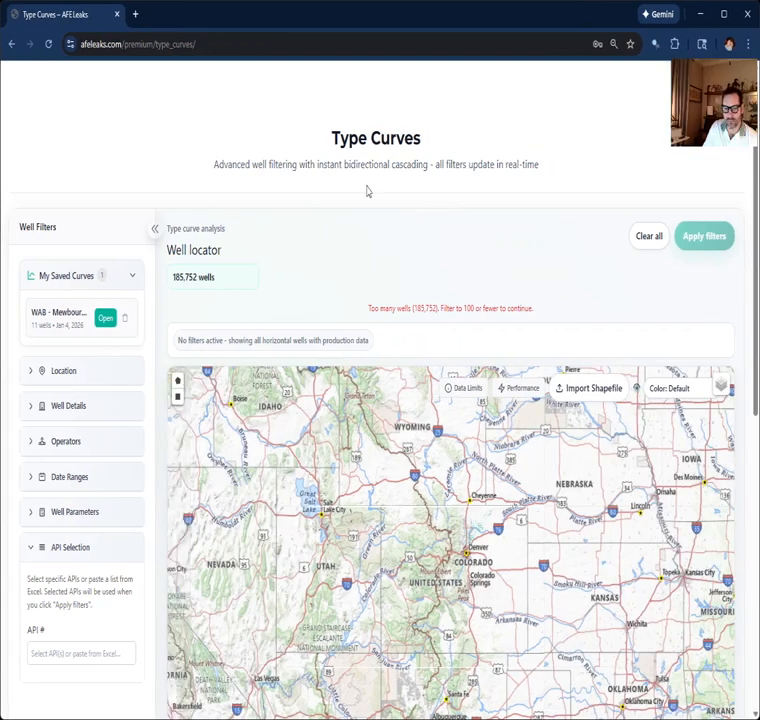
{"action": "left_click", "coordinate": [50, 283]}
{"action": "left_click", "coordinate": [46, 322]}
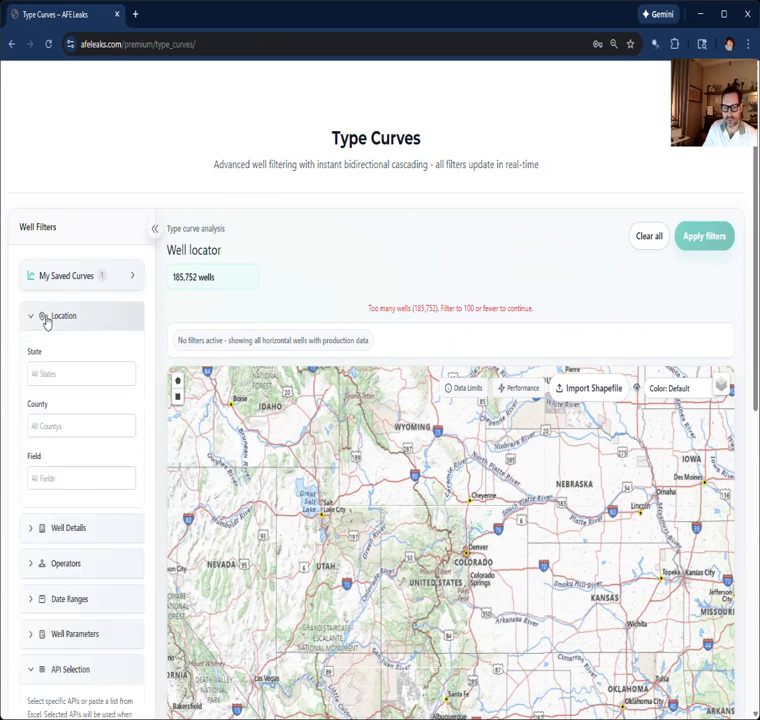
{"action": "left_click", "coordinate": [54, 375]}
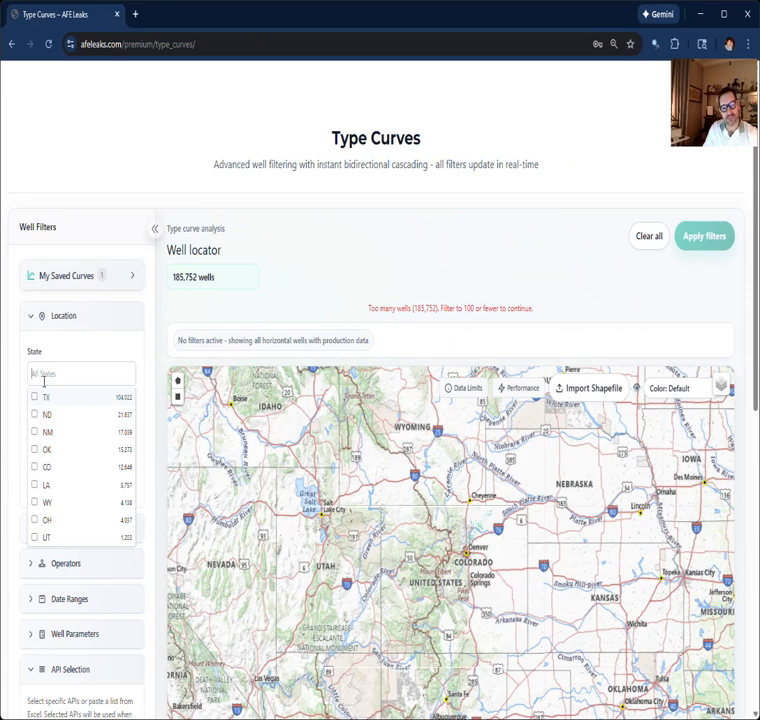
{"action": "left_click", "coordinate": [44, 399]}
{"action": "left_click", "coordinate": [20, 393]}
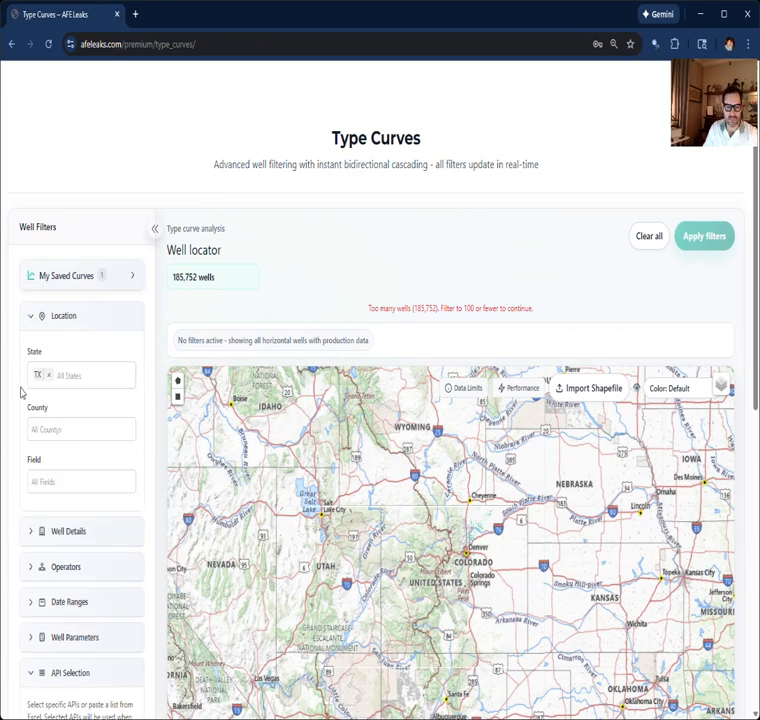
Step: Try to filter the Texas wells by Karnes and De Witt counties, and remove the county filter
{"action": "left_click", "coordinate": [53, 430]}
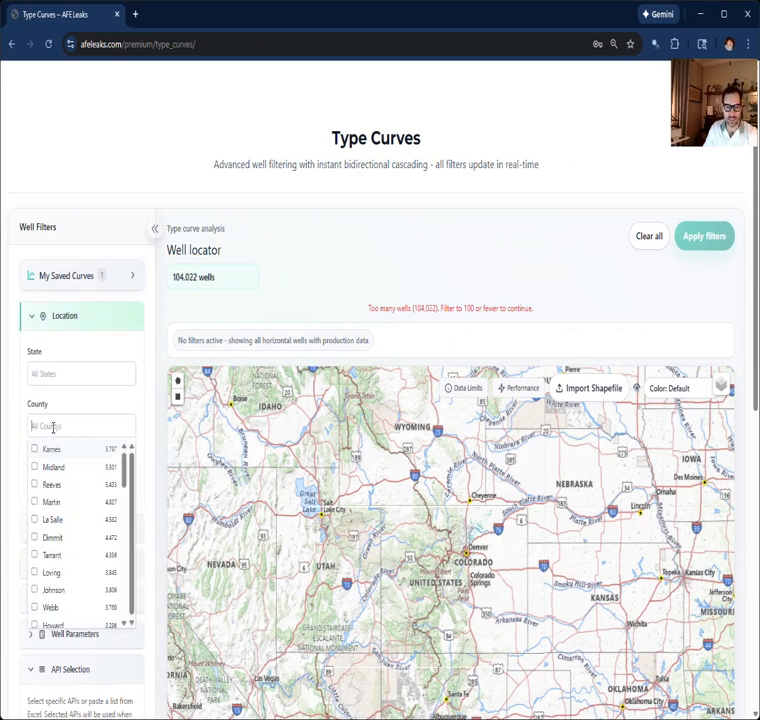
{"action": "left_click", "coordinate": [45, 449]}
{"action": "left_click", "coordinate": [22, 402]}
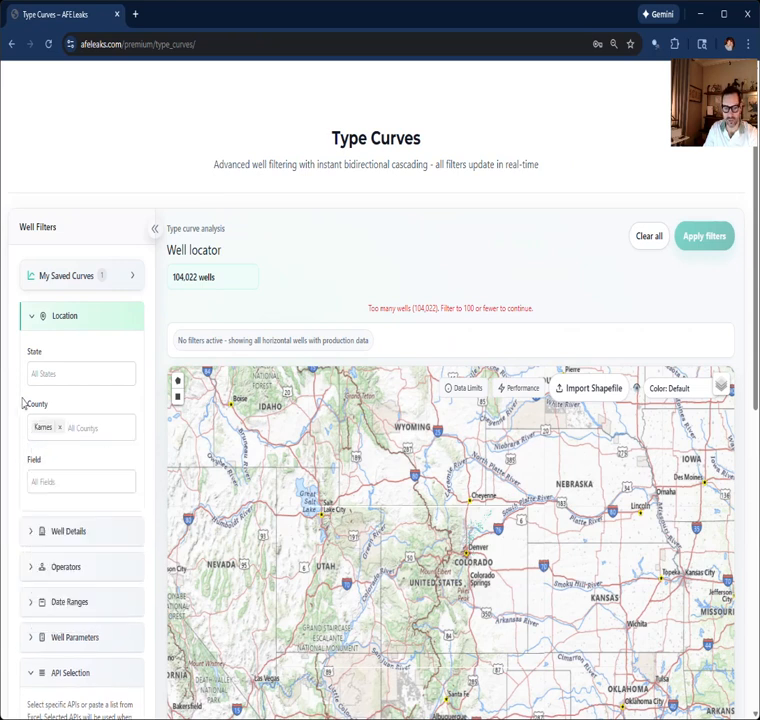
{"action": "left_click", "coordinate": [88, 430]}
{"action": "type", "text": "de"}
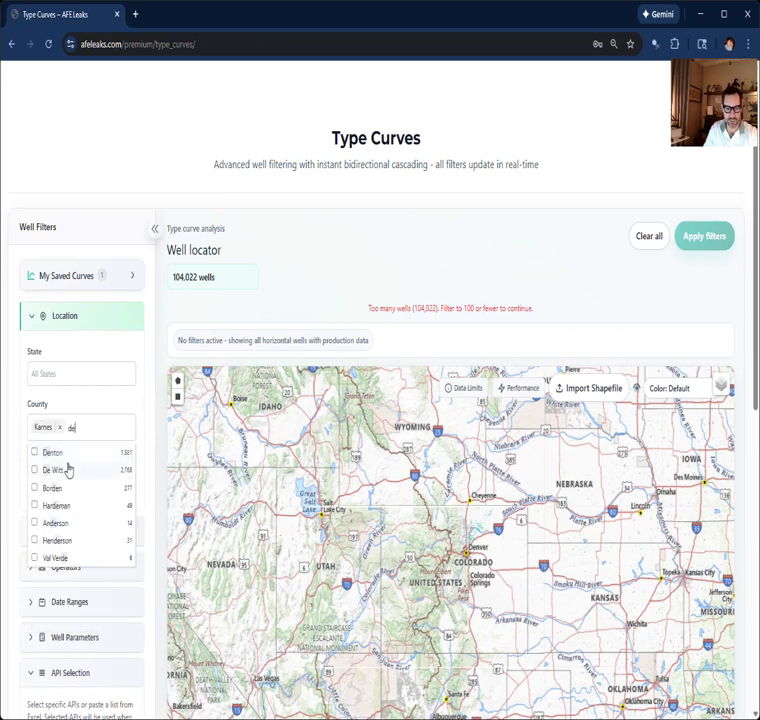
{"action": "left_click", "coordinate": [56, 471]}
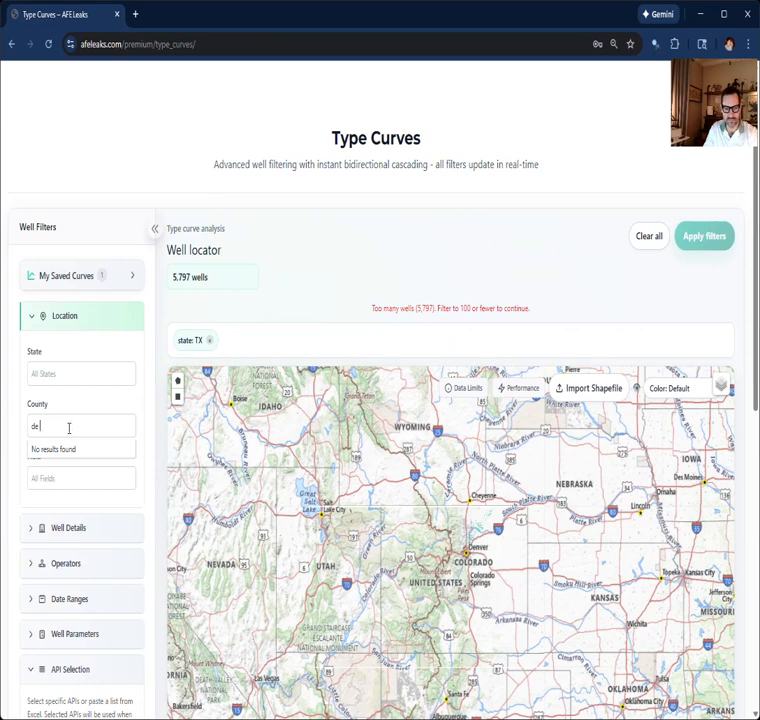
{"action": "left_click", "coordinate": [16, 401]}
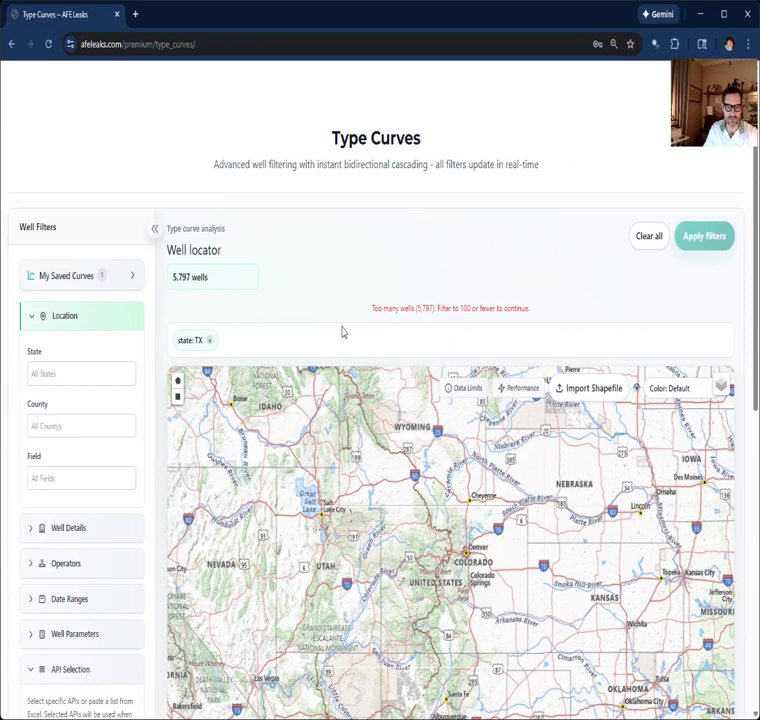
{"action": "left_click", "coordinate": [210, 341]}
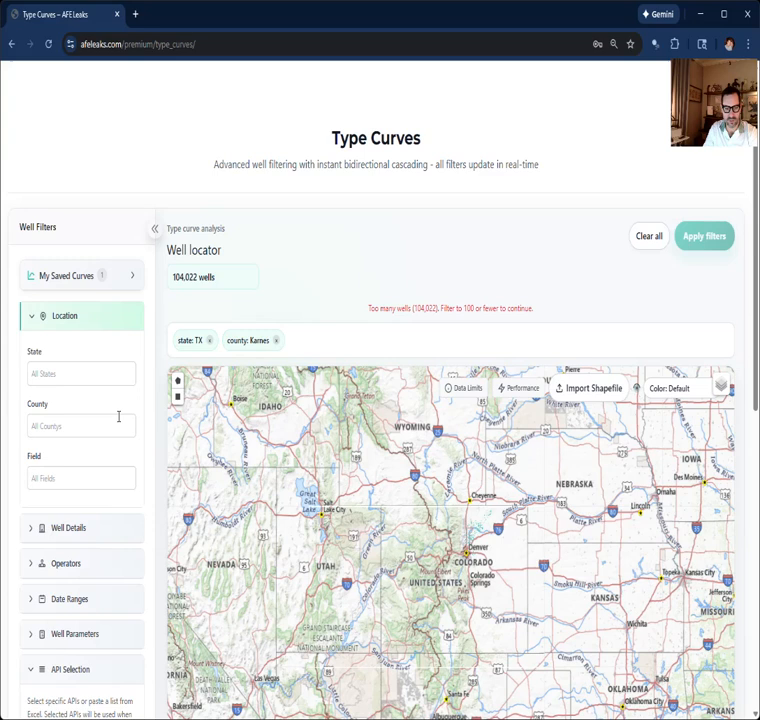
Step: Select both Karnes and De Witt in the county filter and collapse the location filters
{"action": "left_click", "coordinate": [62, 428]}
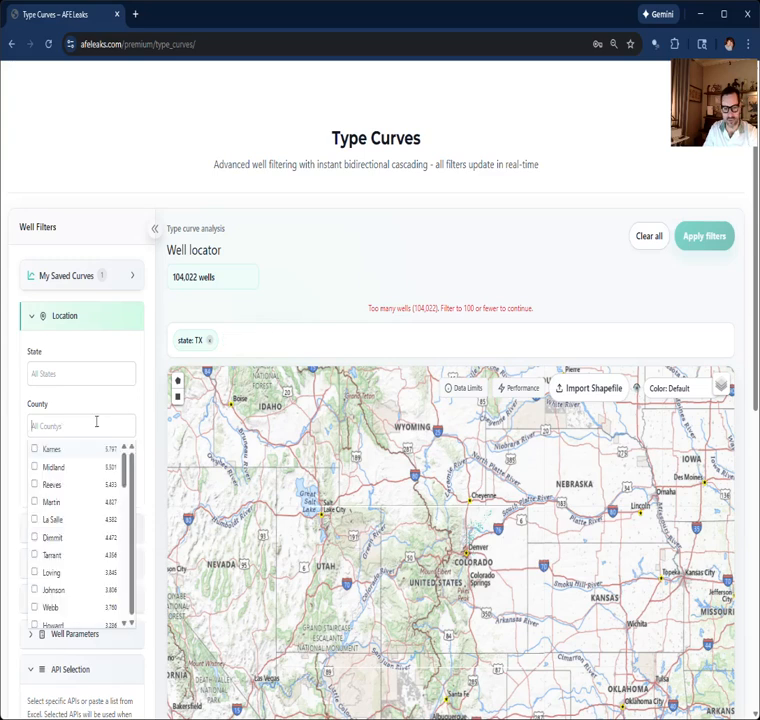
{"action": "left_click", "coordinate": [52, 454]}
{"action": "scroll", "coordinate": [71, 512], "scroll_direction": "down", "scroll_amount": 5}
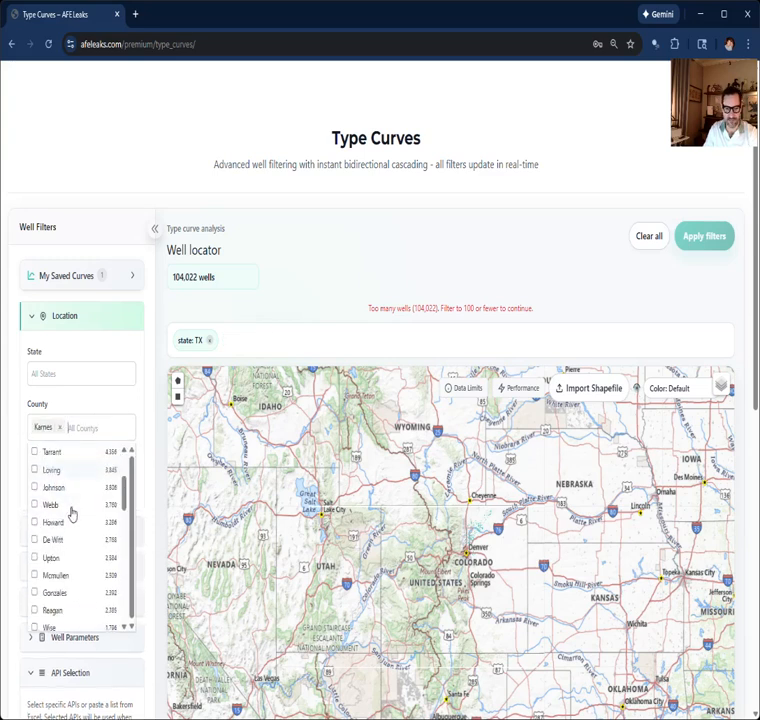
{"action": "scroll", "coordinate": [77, 530], "scroll_direction": "down", "scroll_amount": 6}
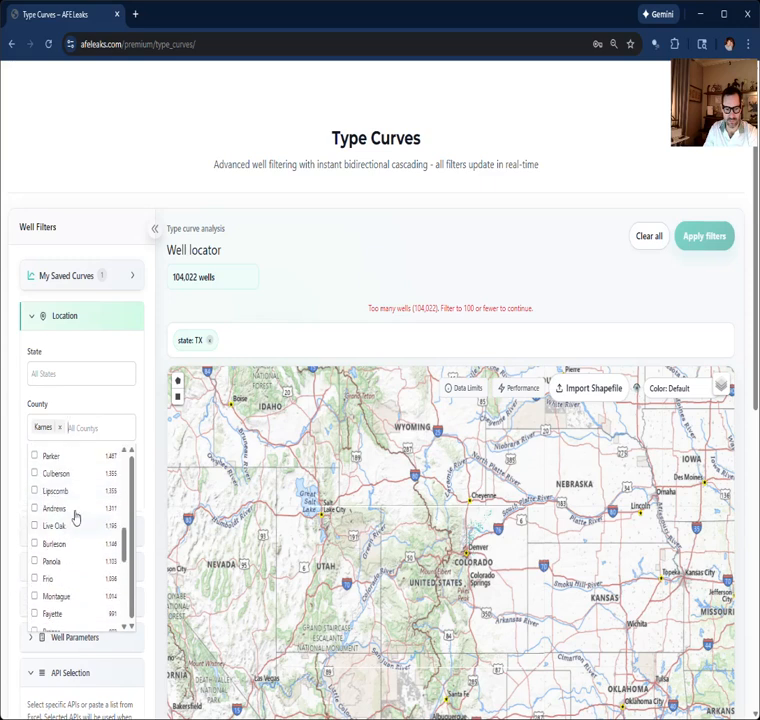
{"action": "scroll", "coordinate": [76, 543], "scroll_direction": "down", "scroll_amount": 3}
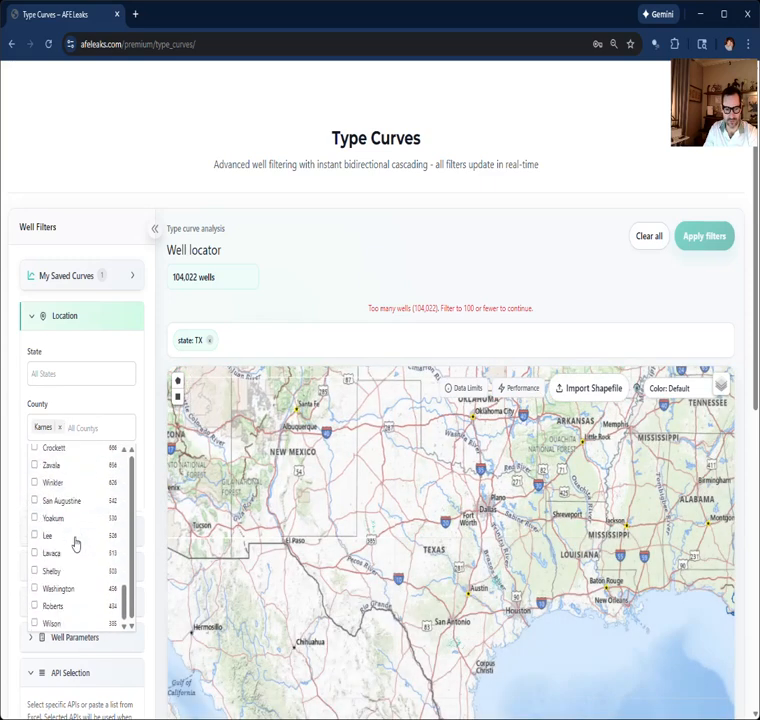
{"action": "scroll", "coordinate": [89, 520], "scroll_direction": "up", "scroll_amount": 4}
{"action": "scroll", "coordinate": [89, 520], "scroll_direction": "up", "scroll_amount": 10}
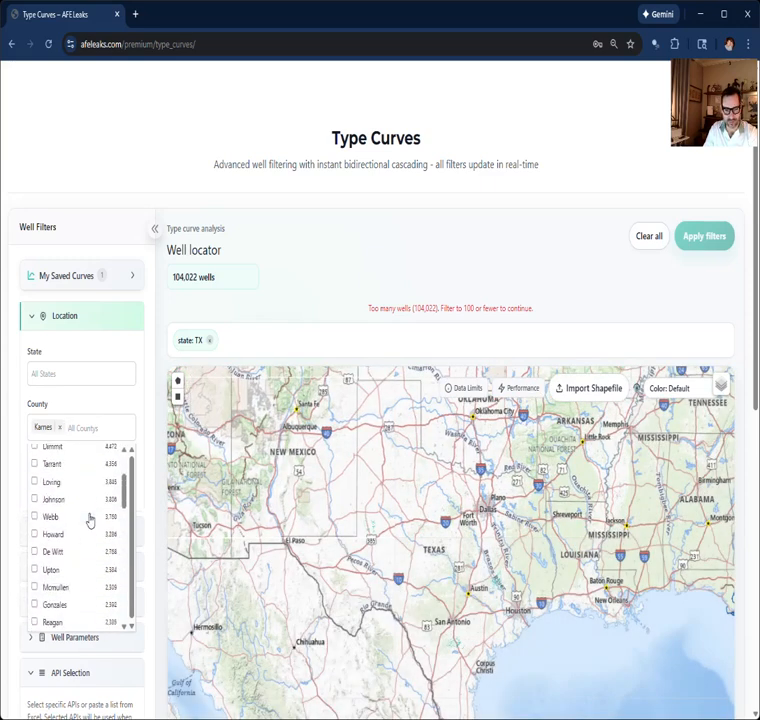
{"action": "scroll", "coordinate": [75, 527], "scroll_direction": "down", "scroll_amount": 1}
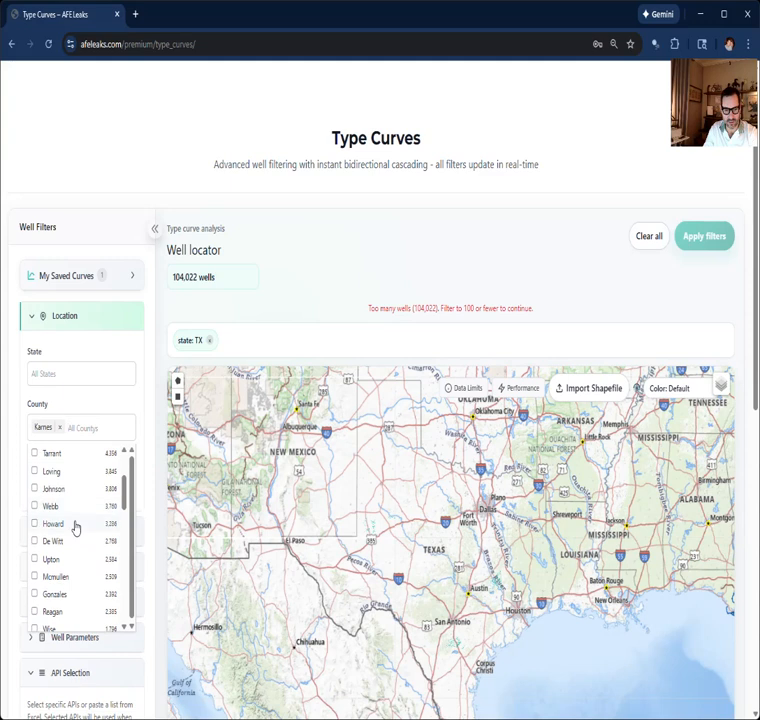
{"action": "left_click", "coordinate": [66, 539]}
{"action": "left_click", "coordinate": [23, 390]}
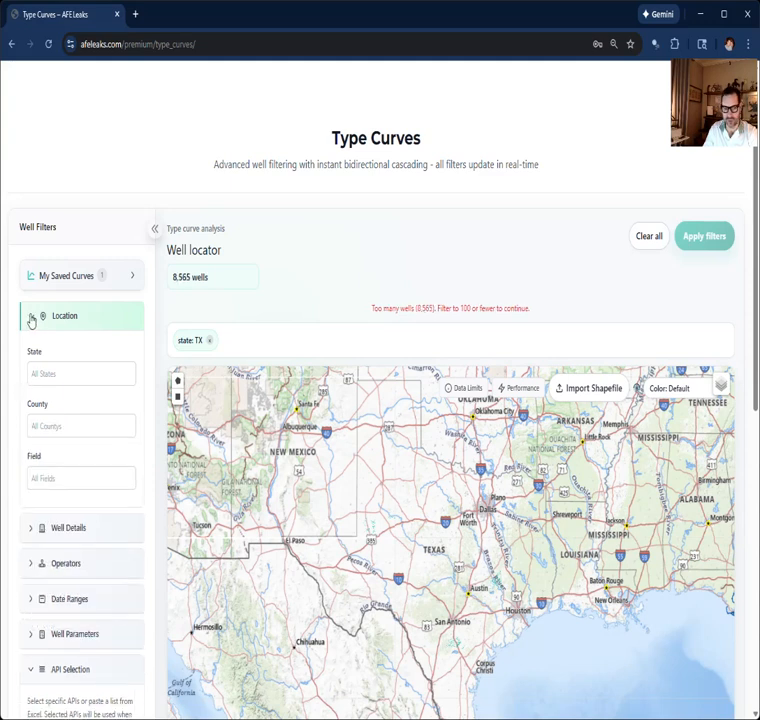
{"action": "left_click", "coordinate": [31, 317]}
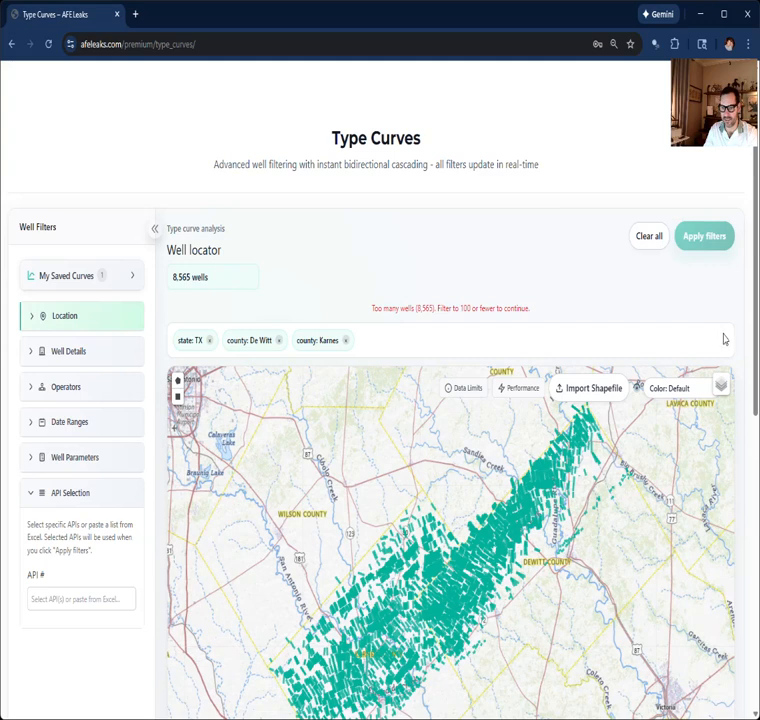
Step: Turn off the PLSS Sections, Township/Range and TX Parcels map layers and switch the basemap to Esri Light Gray
{"action": "mouse_move", "coordinate": [721, 385]}
{"action": "left_click", "coordinate": [690, 523]}
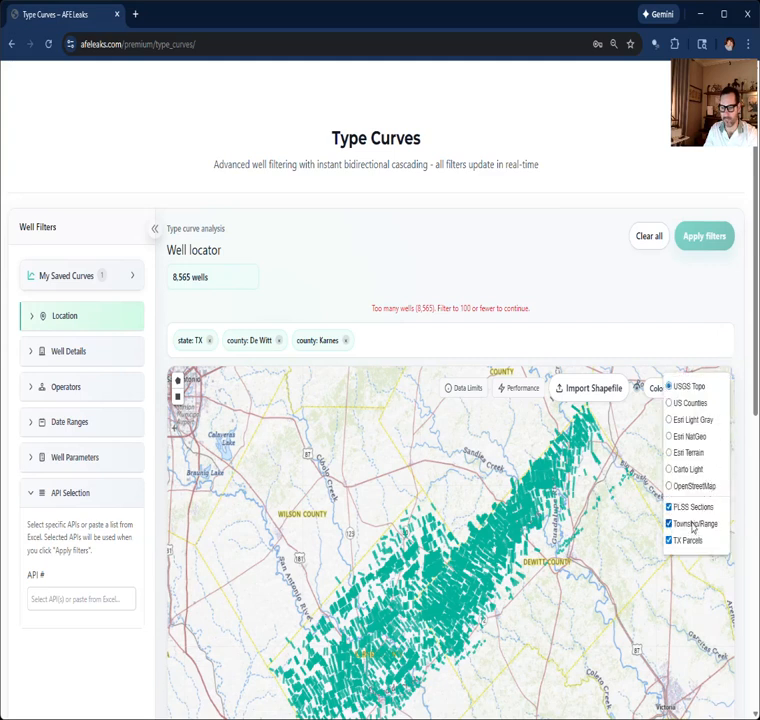
{"action": "left_click", "coordinate": [688, 540]}
{"action": "left_click", "coordinate": [693, 510]}
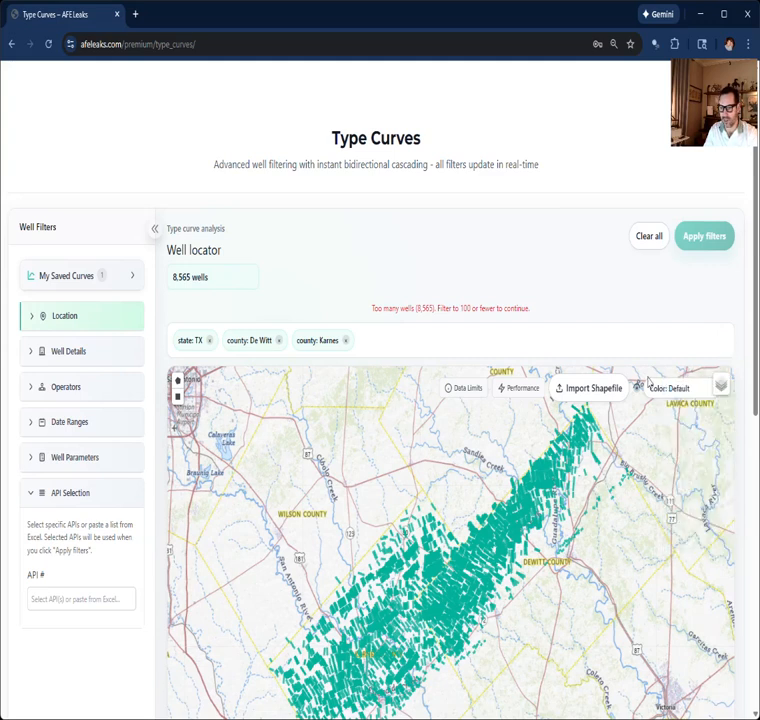
{"action": "left_click", "coordinate": [694, 419]}
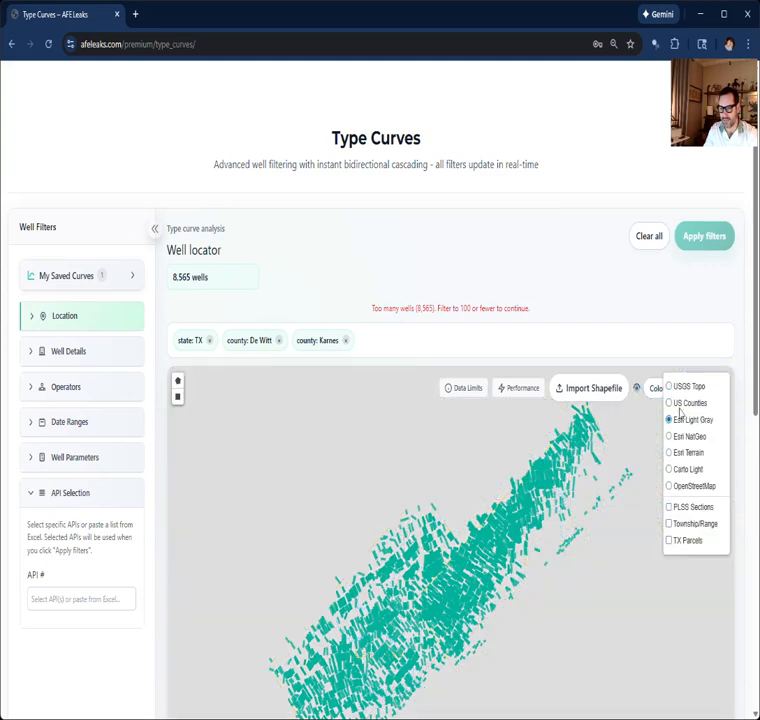
Step: Import the zipped acreage shapefile onto the well map and set its polygon opacity to 79%
{"action": "left_click", "coordinate": [605, 394]}
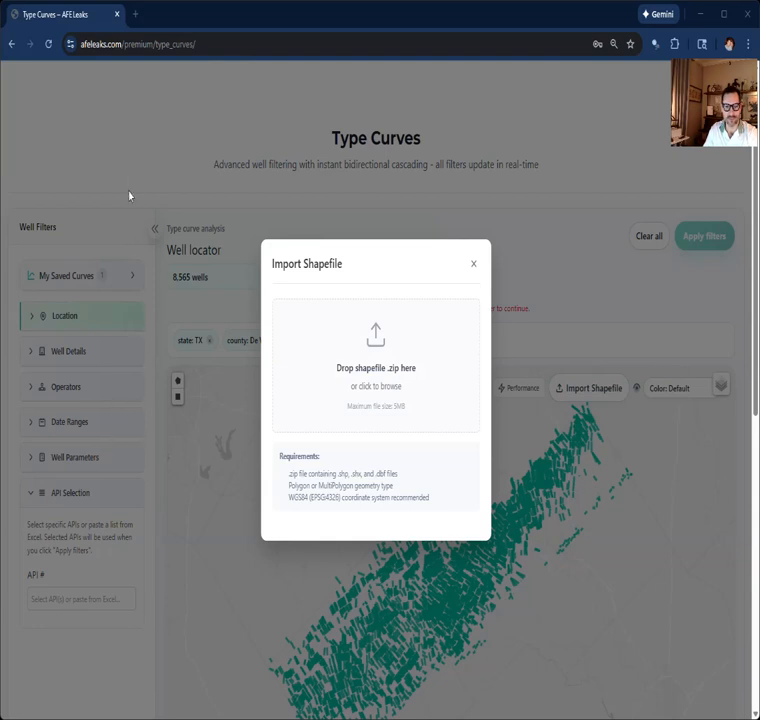
{"action": "double_click", "coordinate": [136, 111]}
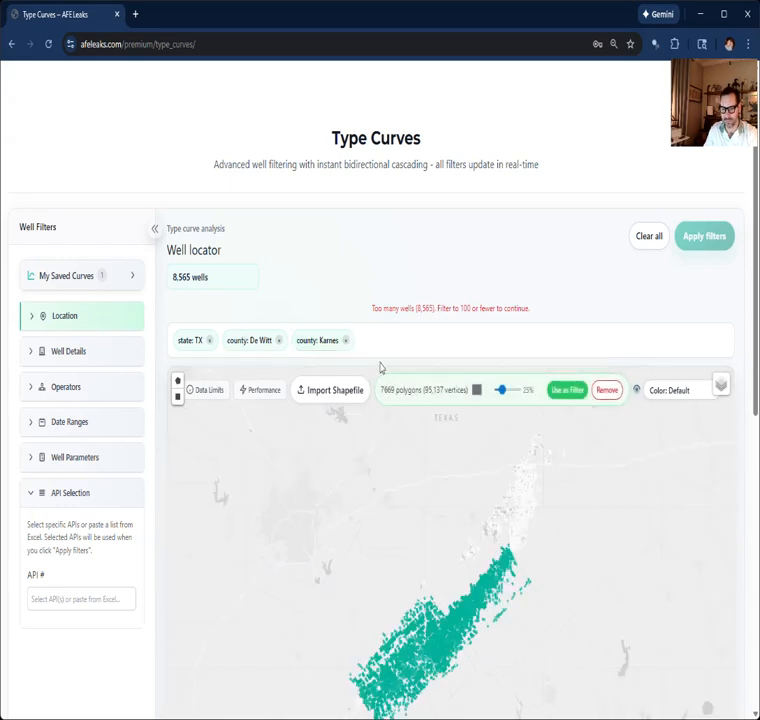
{"action": "scroll", "coordinate": [532, 548], "scroll_direction": "up", "scroll_amount": 3}
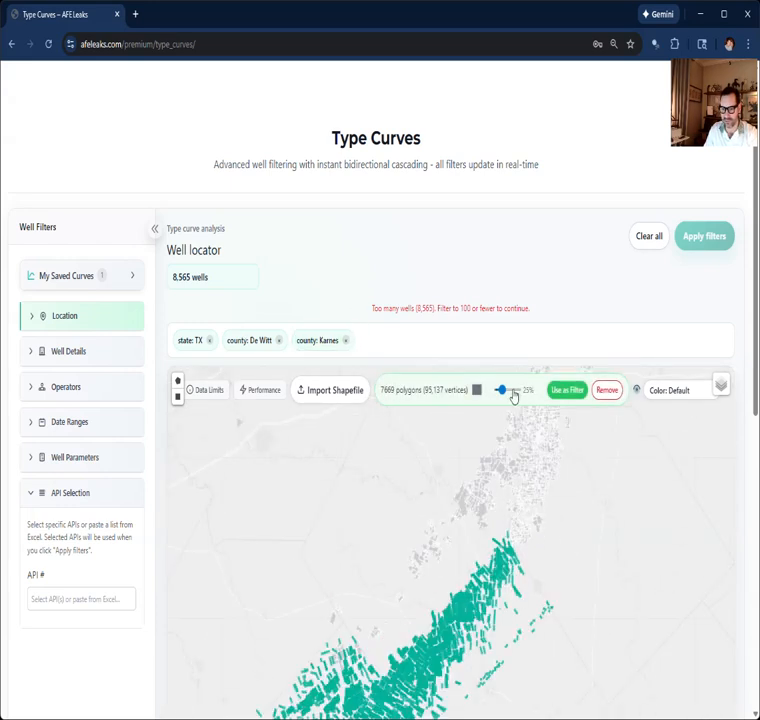
{"action": "left_click_drag", "start_coordinate": [507, 398], "coordinate": [514, 397]}
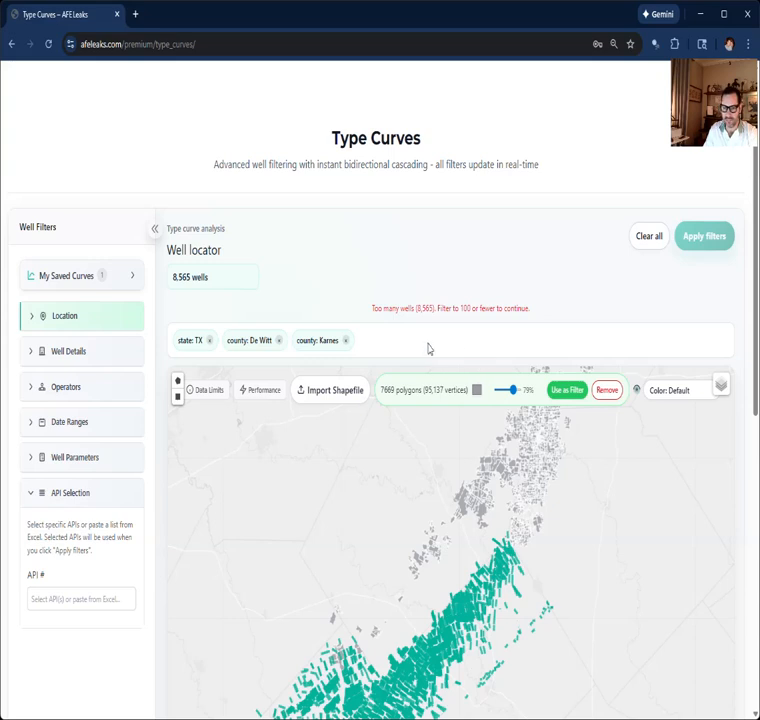
Step: Use the imported shapefile polygons as the filter for the Karnes and De Witt wells
{"action": "scroll", "coordinate": [388, 480], "scroll_direction": "down", "scroll_amount": 2}
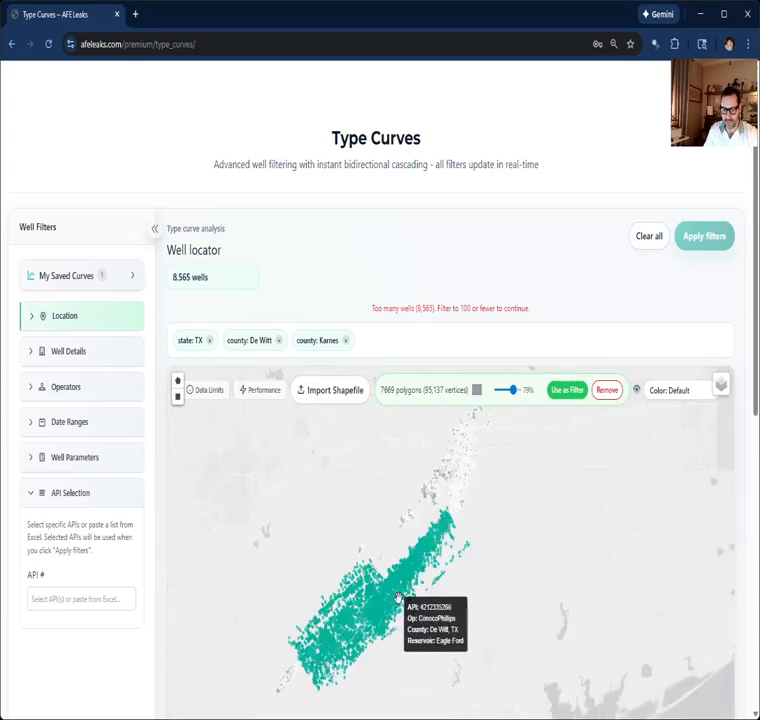
{"action": "scroll", "coordinate": [390, 598], "scroll_direction": "up", "scroll_amount": 3}
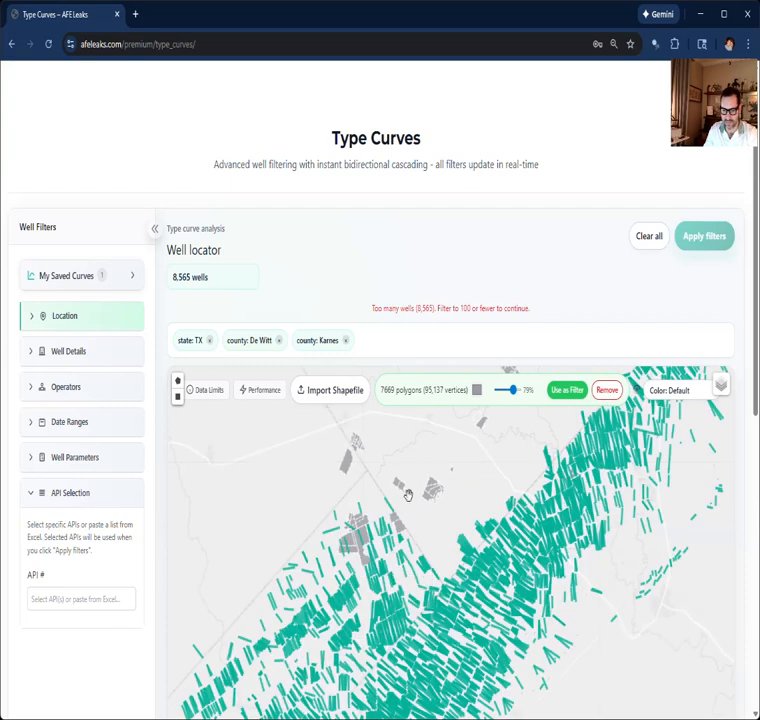
{"action": "double_click", "coordinate": [566, 390]}
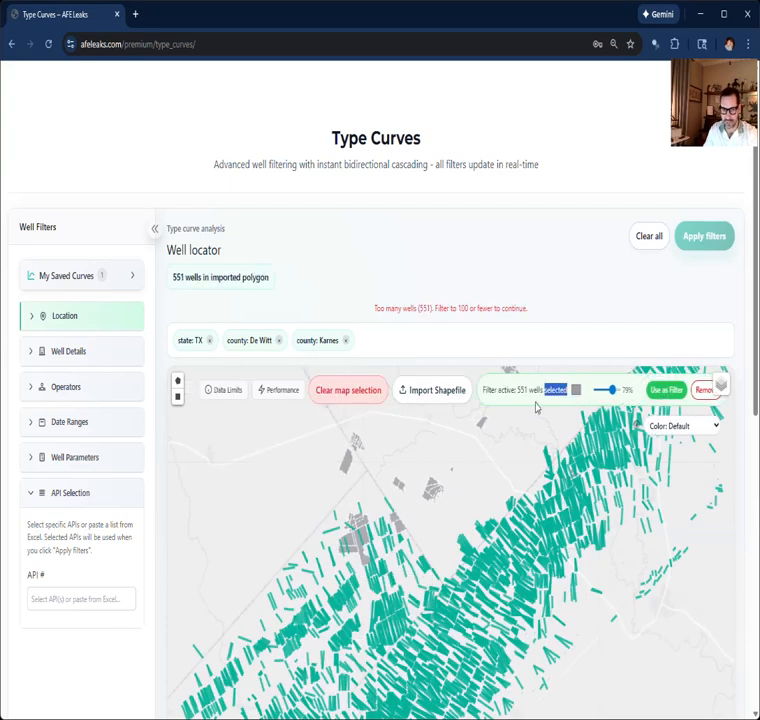
{"action": "scroll", "coordinate": [319, 500], "scroll_direction": "down", "scroll_amount": 1}
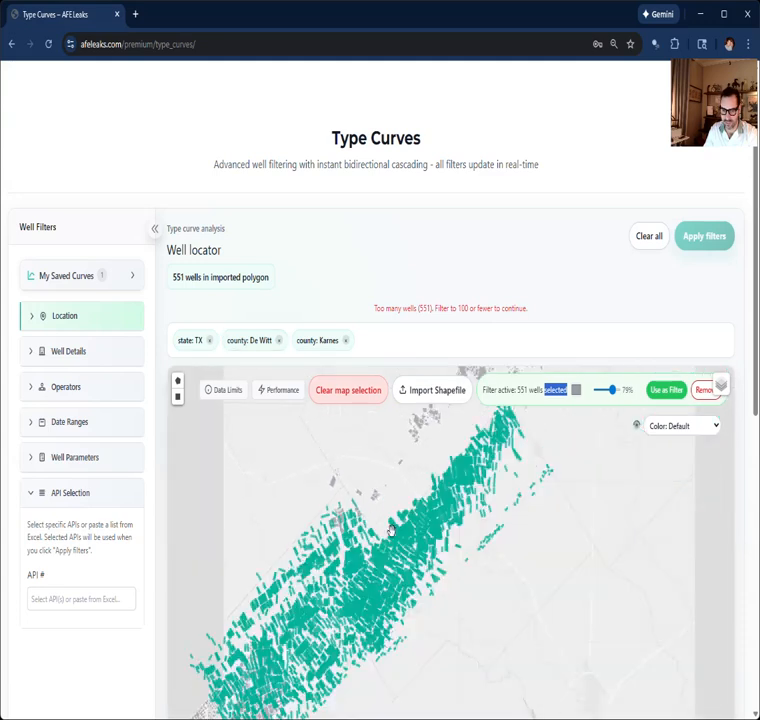
{"action": "scroll", "coordinate": [516, 421], "scroll_direction": "down", "scroll_amount": 1}
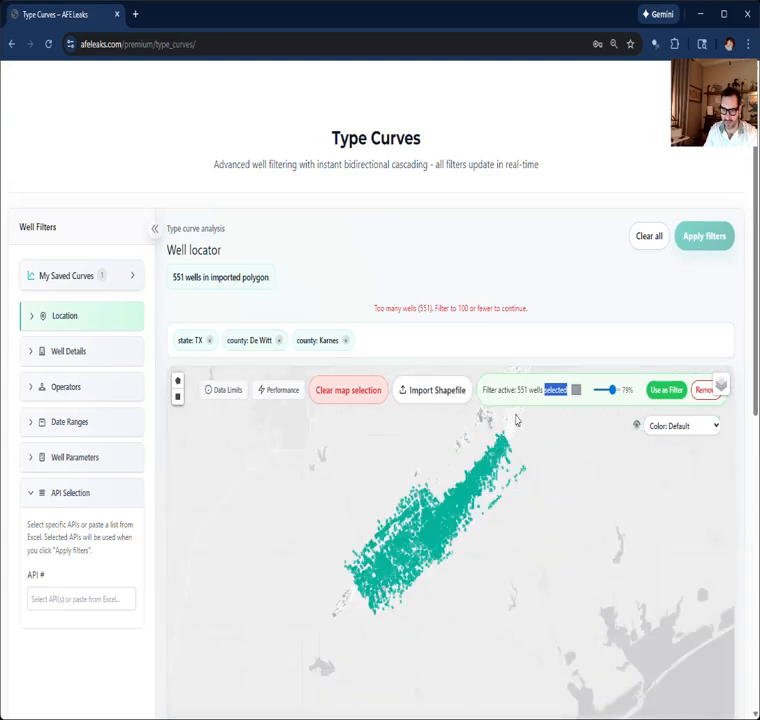
Step: Examine how the filtered Karnes and De Witt wells line up with the imported acreage polygons across the map
{"action": "scroll", "coordinate": [516, 421], "scroll_direction": "up", "scroll_amount": 3}
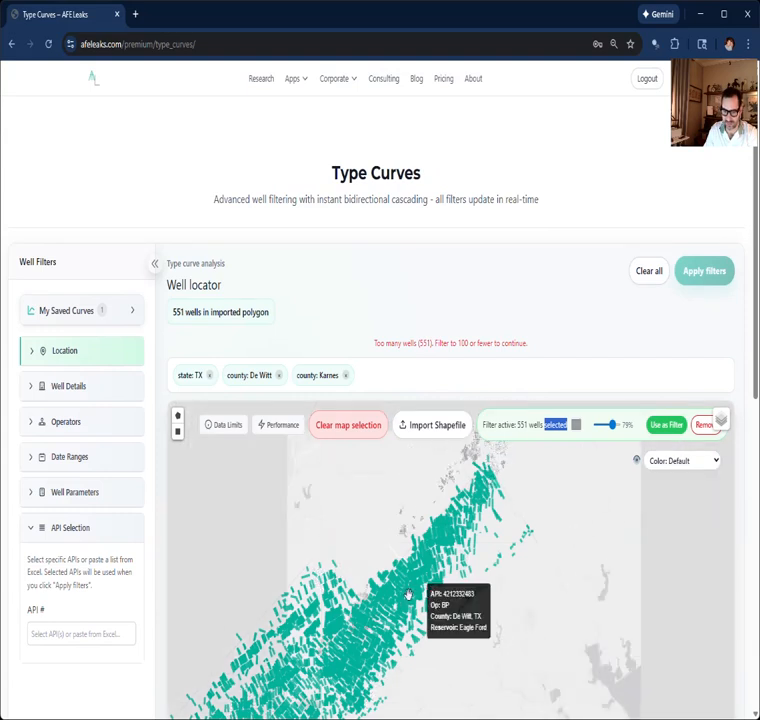
{"action": "scroll", "coordinate": [432, 577], "scroll_direction": "down", "scroll_amount": 1}
{"action": "scroll", "coordinate": [424, 560], "scroll_direction": "up", "scroll_amount": 3}
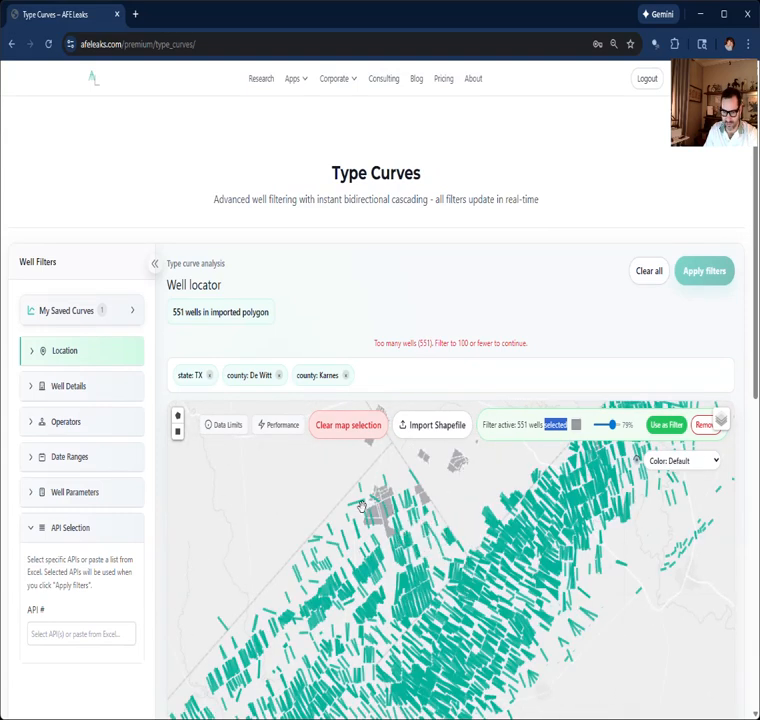
{"action": "scroll", "coordinate": [380, 505], "scroll_direction": "up", "scroll_amount": 2}
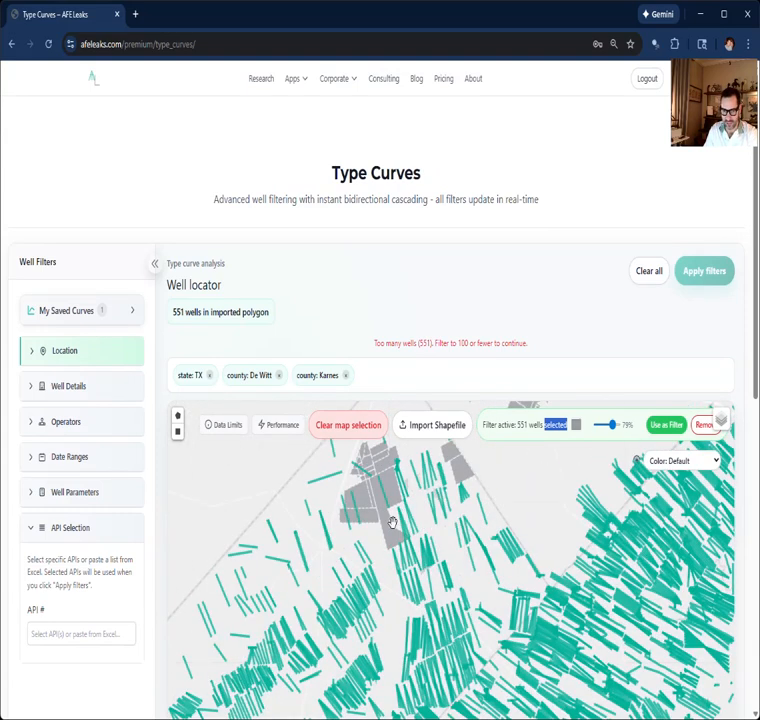
{"action": "scroll", "coordinate": [399, 524], "scroll_direction": "down", "scroll_amount": 1}
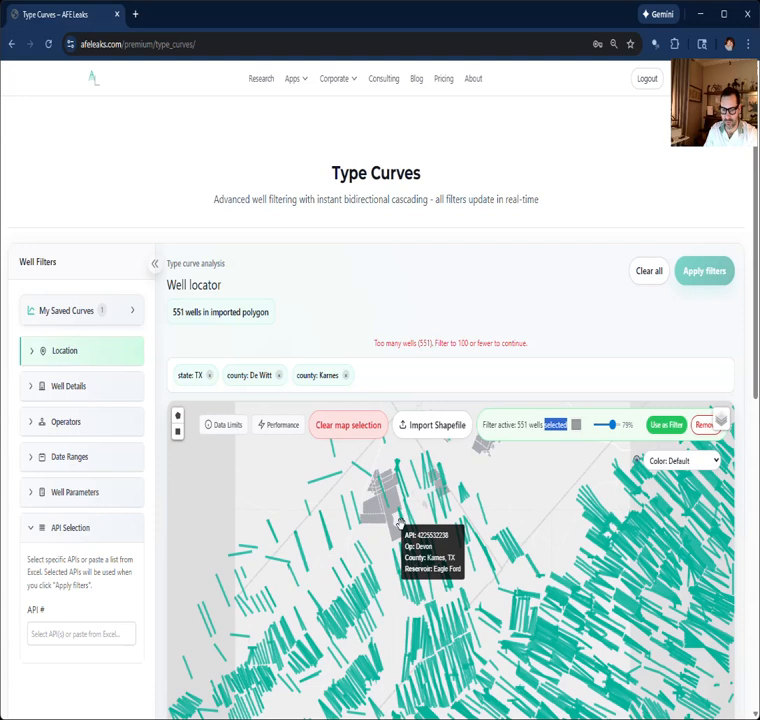
{"action": "scroll", "coordinate": [399, 524], "scroll_direction": "down", "scroll_amount": 3}
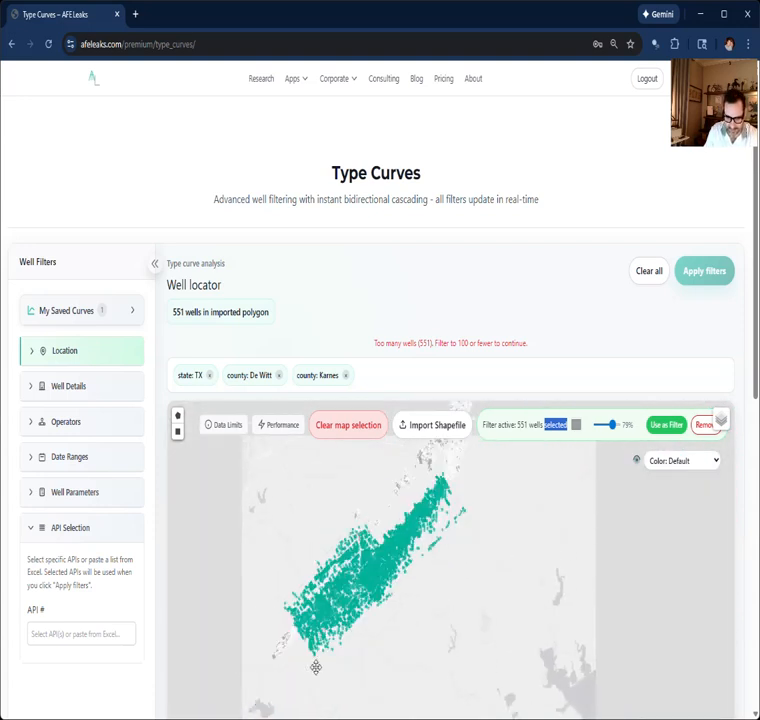
{"action": "scroll", "coordinate": [376, 502], "scroll_direction": "up", "scroll_amount": 3}
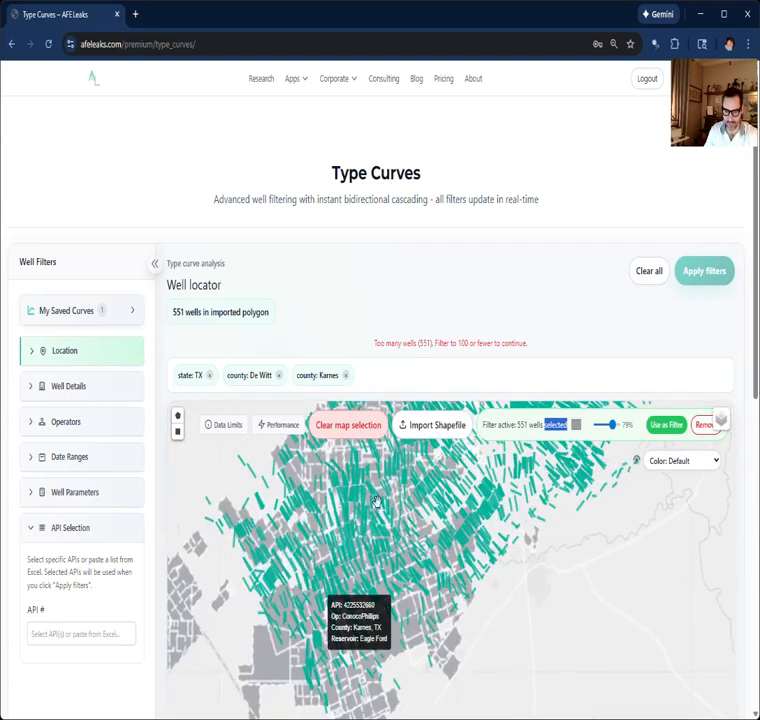
{"action": "scroll", "coordinate": [336, 562], "scroll_direction": "down", "scroll_amount": 2}
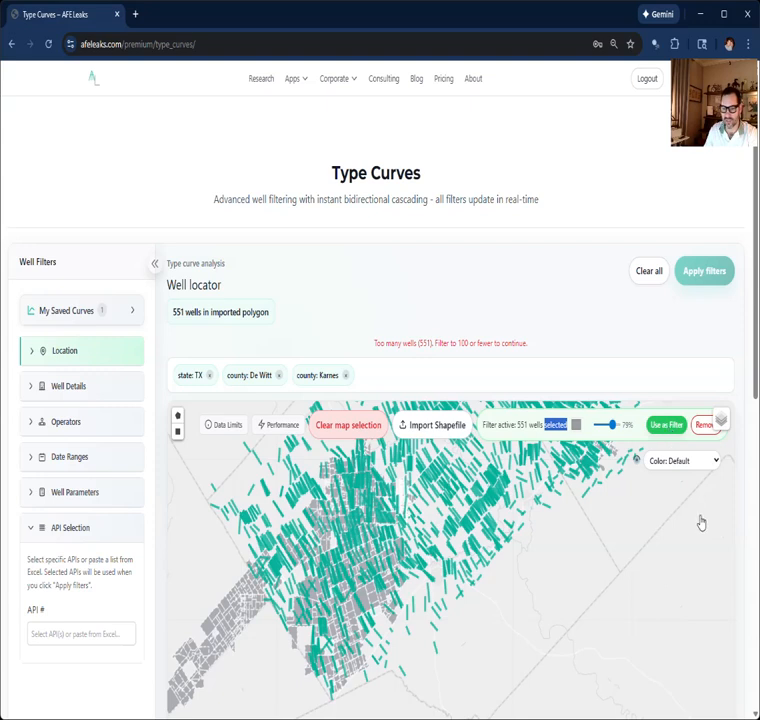
{"action": "left_click", "coordinate": [236, 309]}
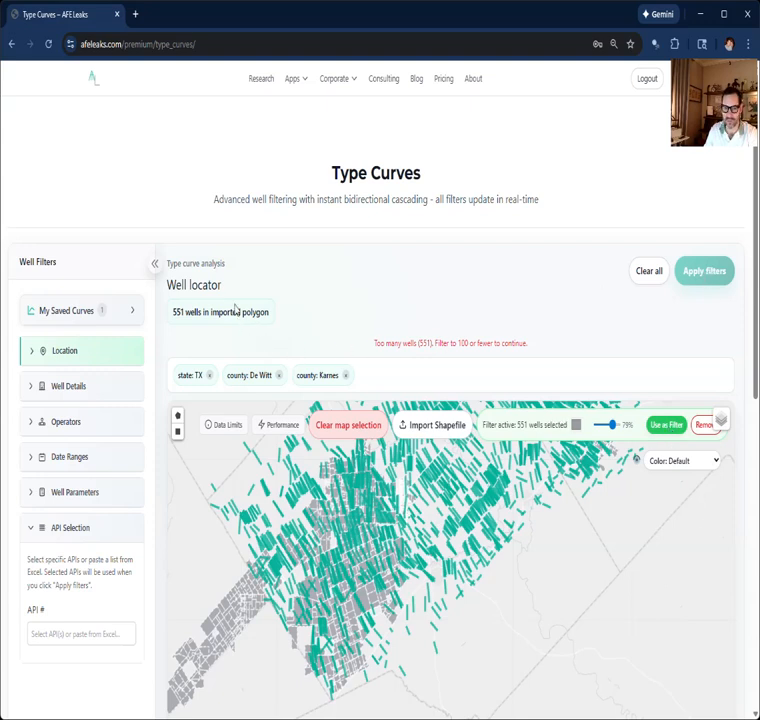
Step: Limit the first production date to 01/01/2020 onward and reapply the shapefile polygons as the filter
{"action": "left_click", "coordinate": [37, 462]}
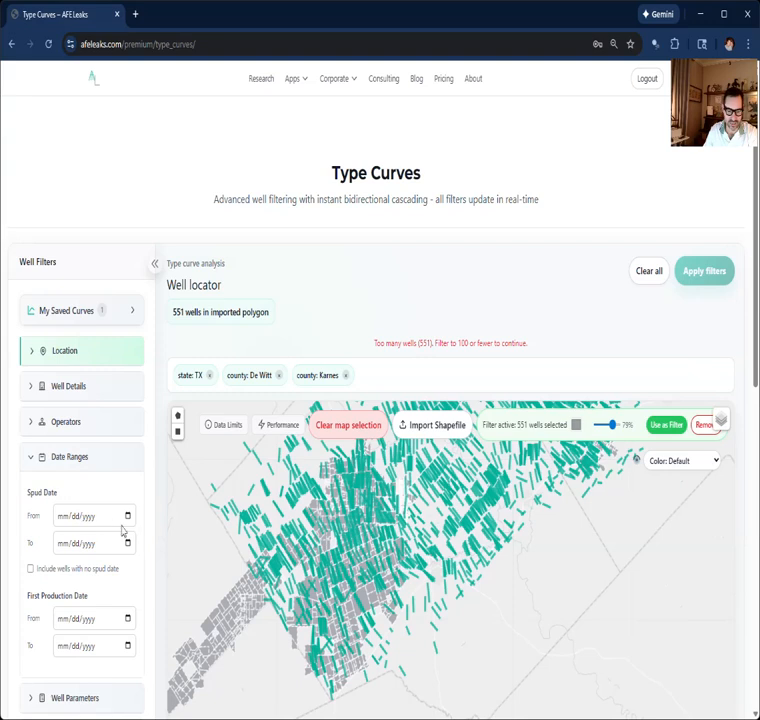
{"action": "left_click", "coordinate": [76, 493]}
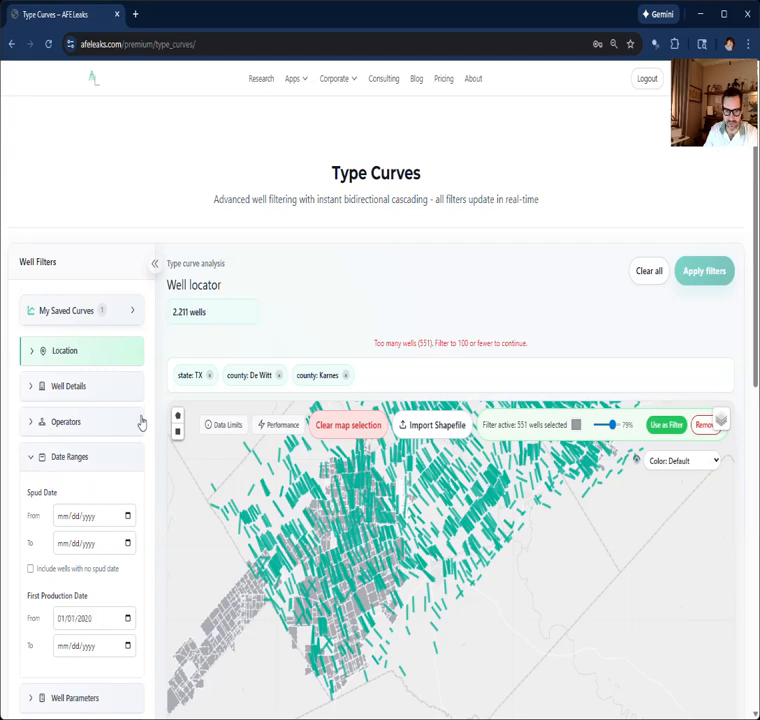
{"action": "left_click", "coordinate": [41, 457]}
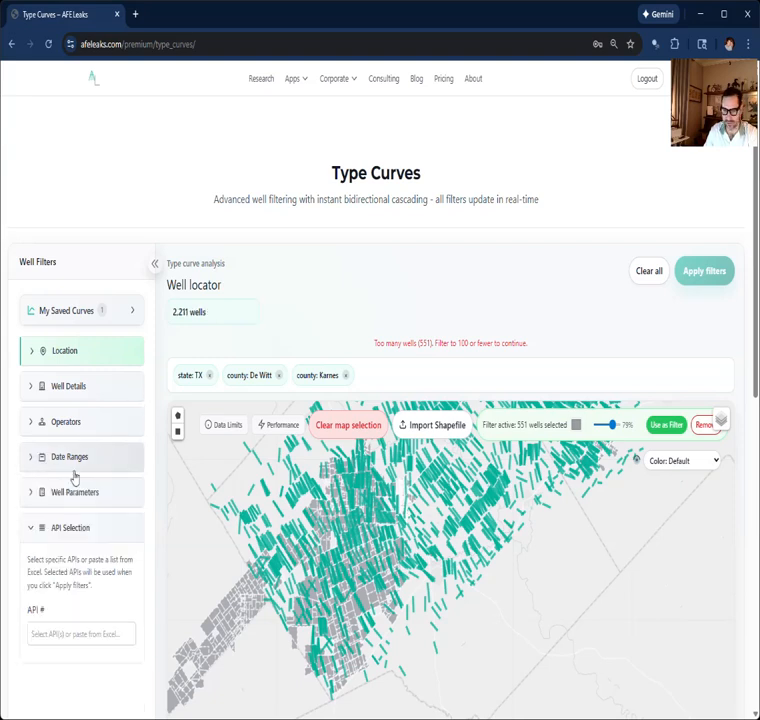
{"action": "left_click", "coordinate": [665, 428]}
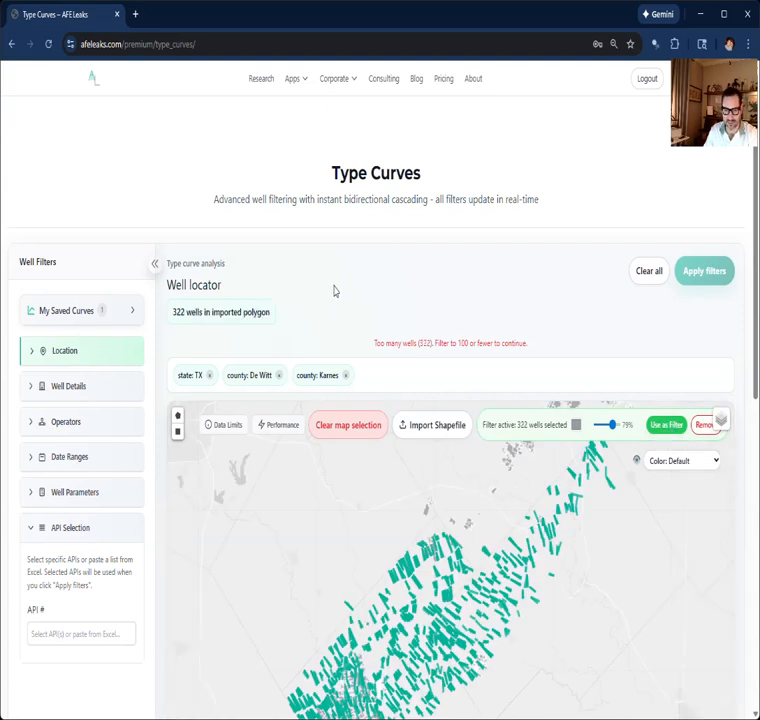
Step: Set the first production start date to 01/01/2023 and reapply the shapefile polygons as the filter
{"action": "left_click", "coordinate": [25, 457]}
{"action": "left_click", "coordinate": [87, 619]}
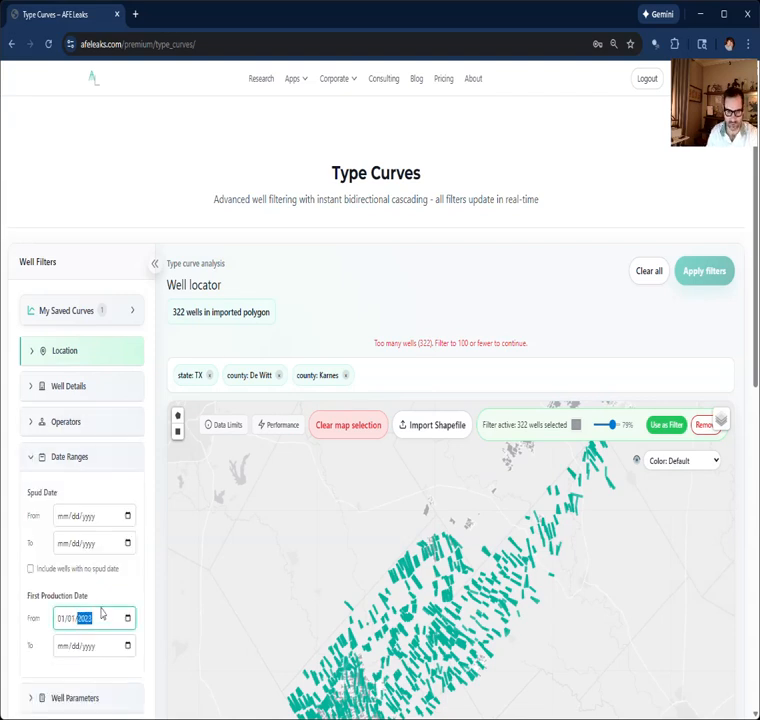
{"action": "left_click", "coordinate": [98, 599]}
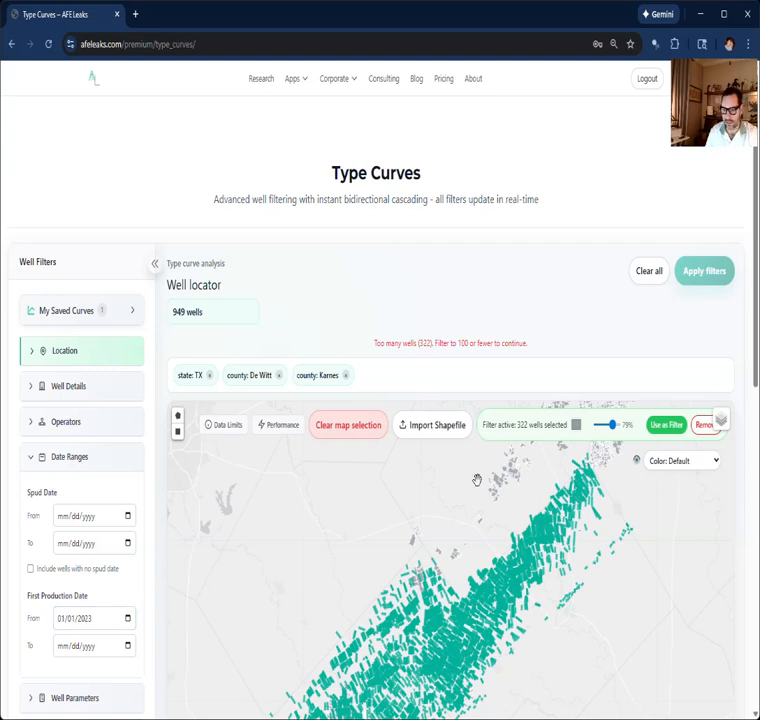
{"action": "left_click", "coordinate": [663, 430]}
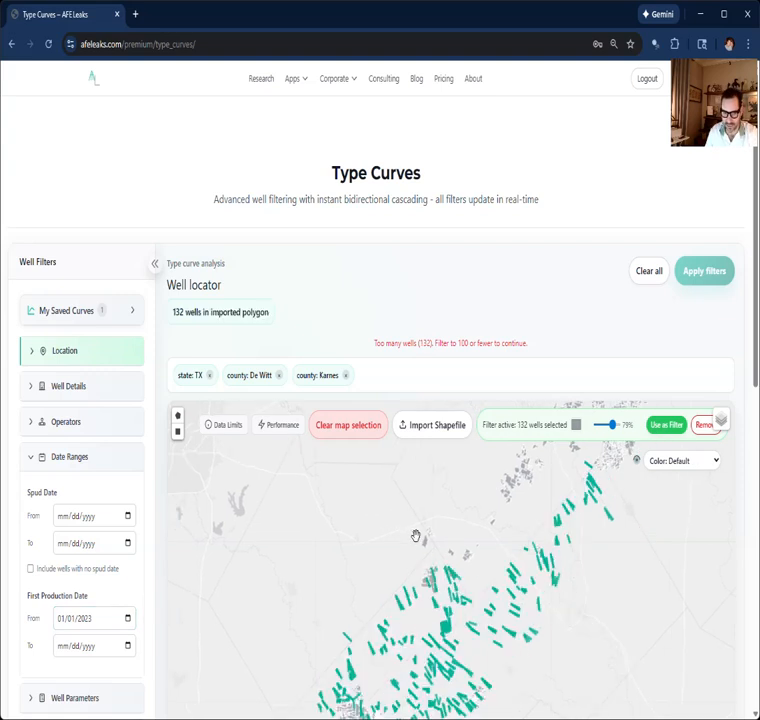
{"action": "scroll", "coordinate": [395, 543], "scroll_direction": "down", "scroll_amount": 3}
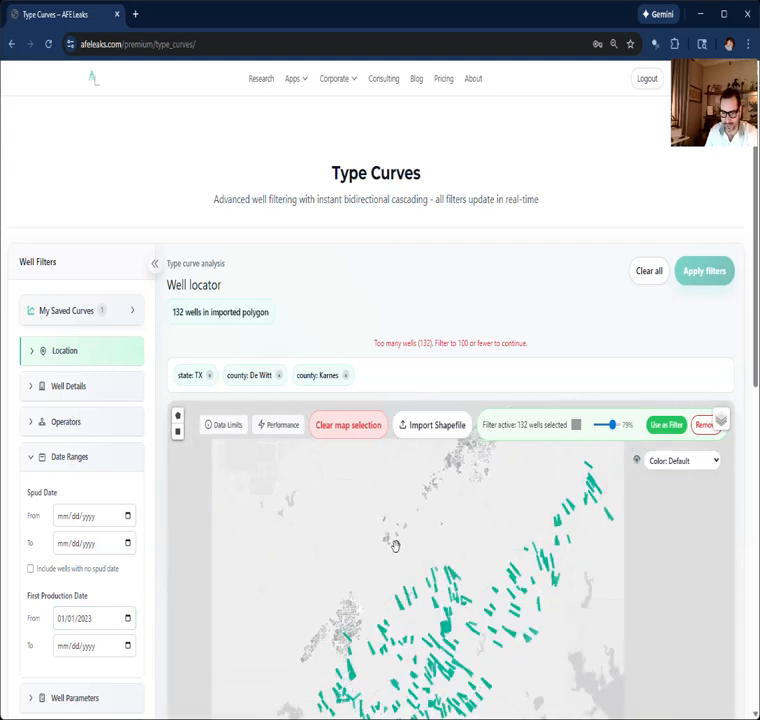
Step: Set the first production end date to 01/01/2025 and reapply the shapefile polygons as the filter
{"action": "left_click", "coordinate": [97, 649]}
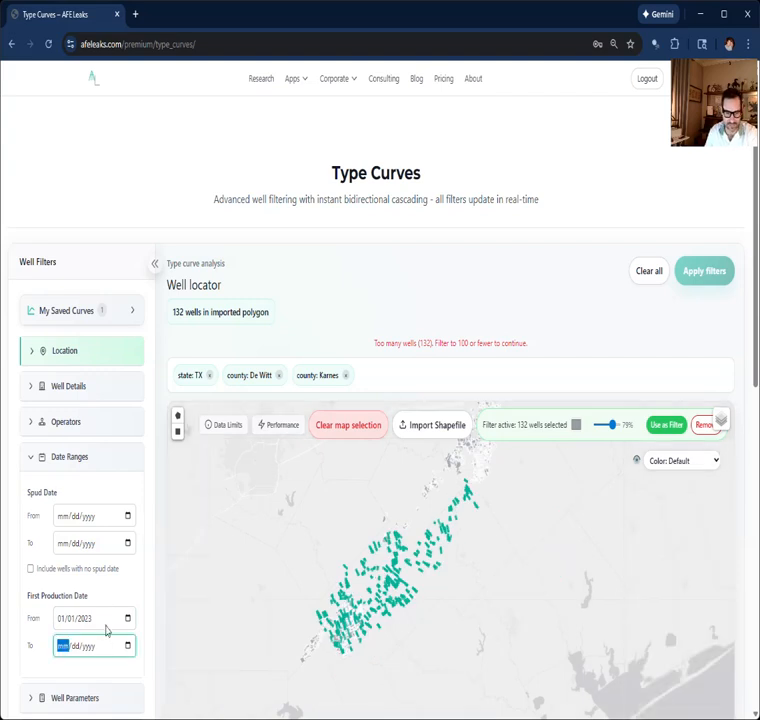
{"action": "type", "text": "01/01/2025"}
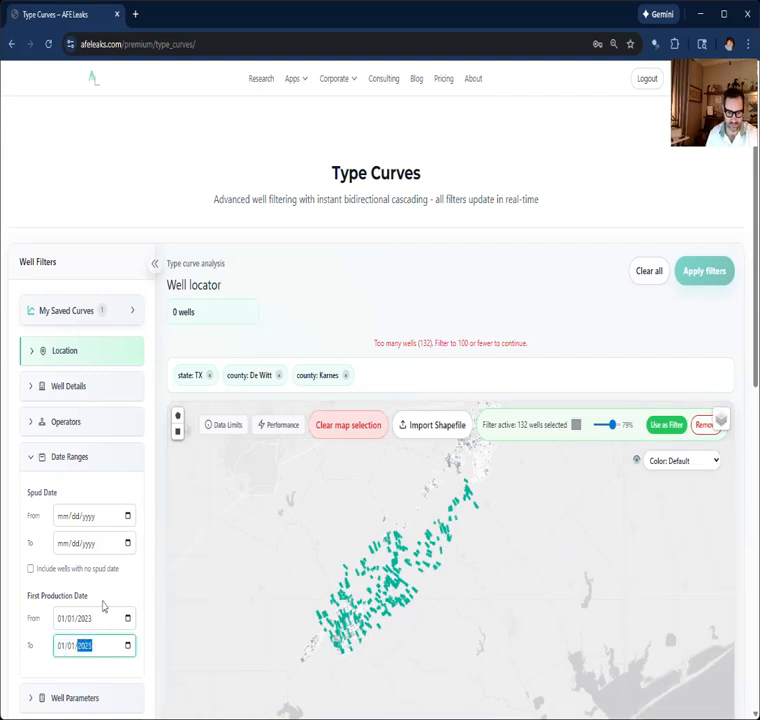
{"action": "left_click", "coordinate": [109, 606]}
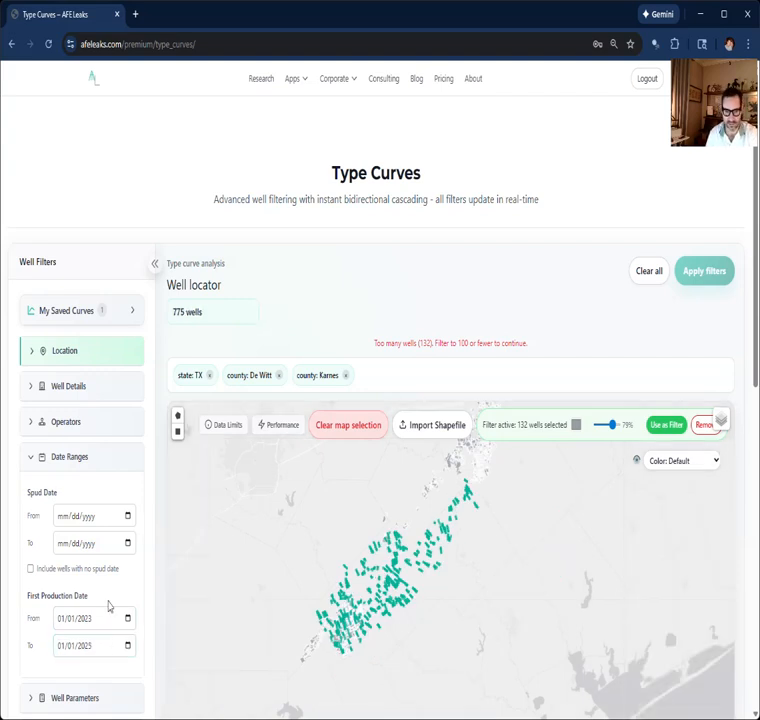
{"action": "left_click", "coordinate": [666, 425]}
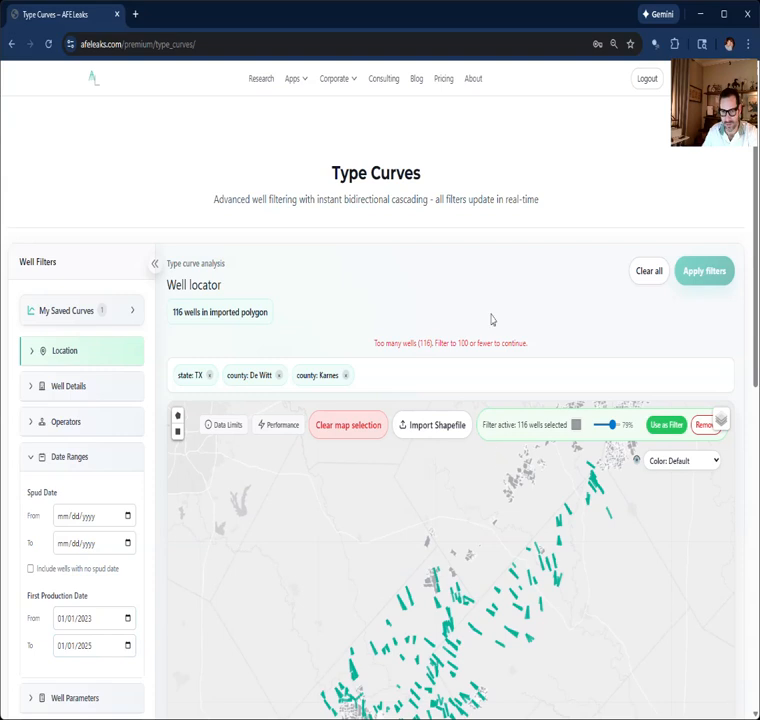
Step: Set the first production end date to 06/01/2024 and use the shapefile polygons as the filter again
{"action": "left_click", "coordinate": [80, 650]}
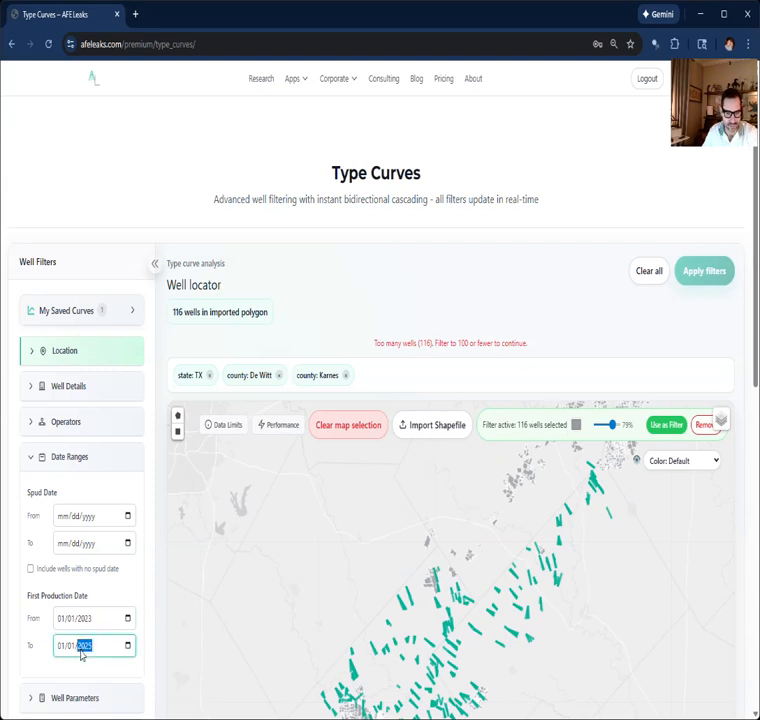
{"action": "left_click", "coordinate": [62, 646]}
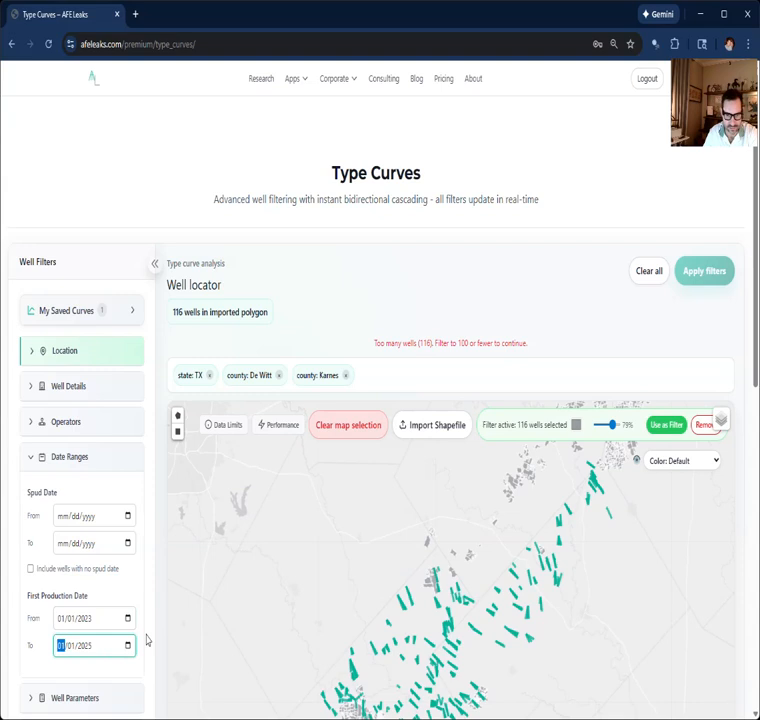
{"action": "type", "text": "0601"}
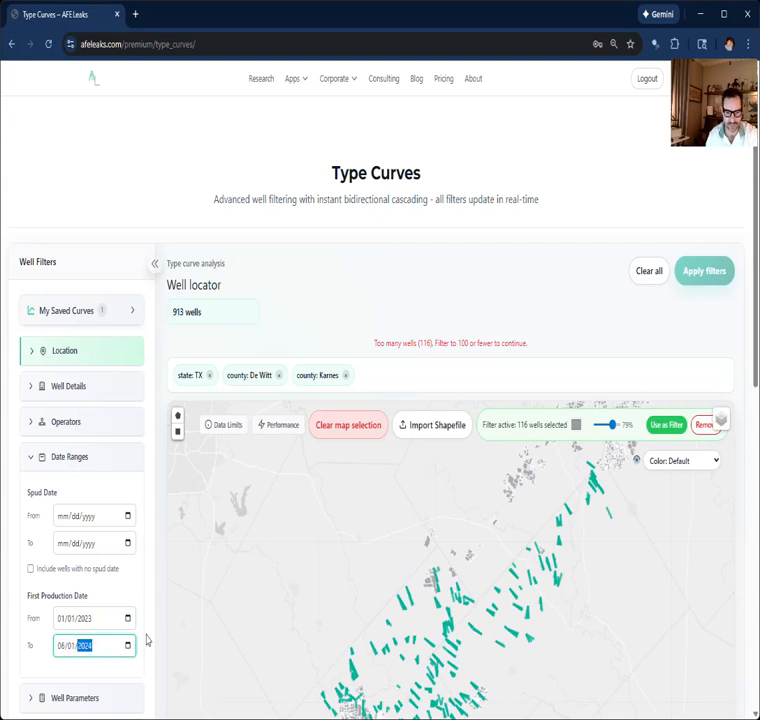
{"action": "left_click", "coordinate": [120, 601]}
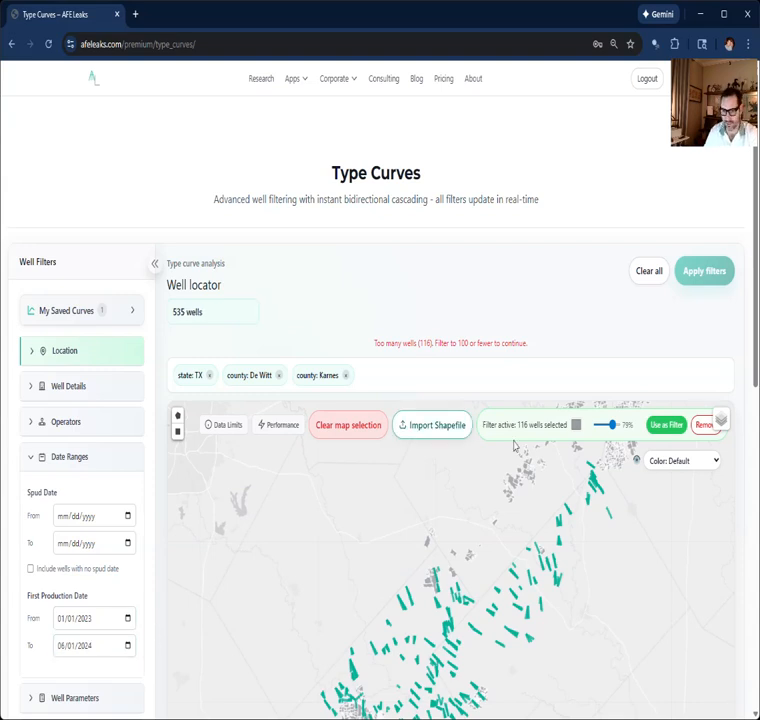
{"action": "left_click", "coordinate": [666, 428]}
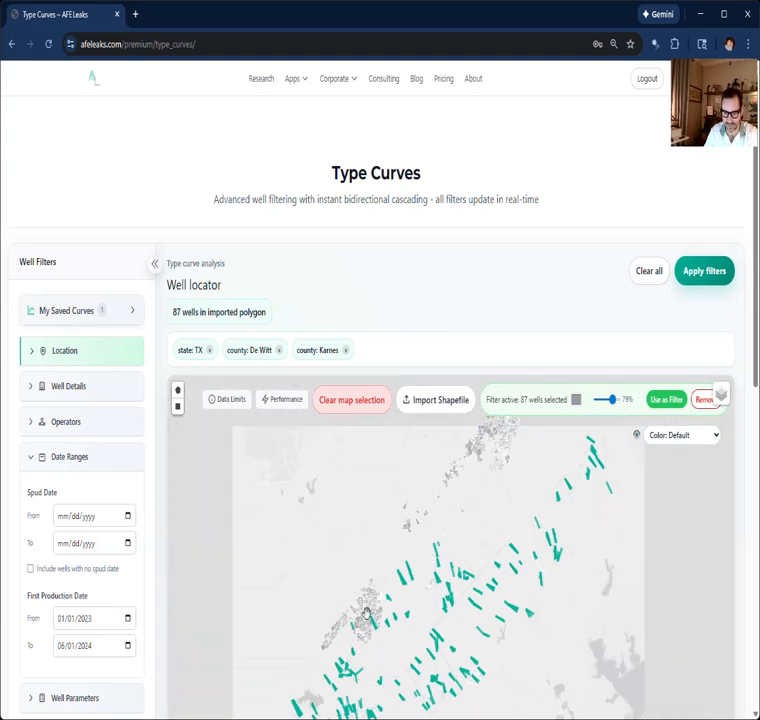
Step: Apply the well filters to open the type curve configuration for the wells inside the imported polygons
{"action": "scroll", "coordinate": [382, 496], "scroll_direction": "down", "scroll_amount": 3}
{"action": "scroll", "coordinate": [322, 603], "scroll_direction": "up", "scroll_amount": 5}
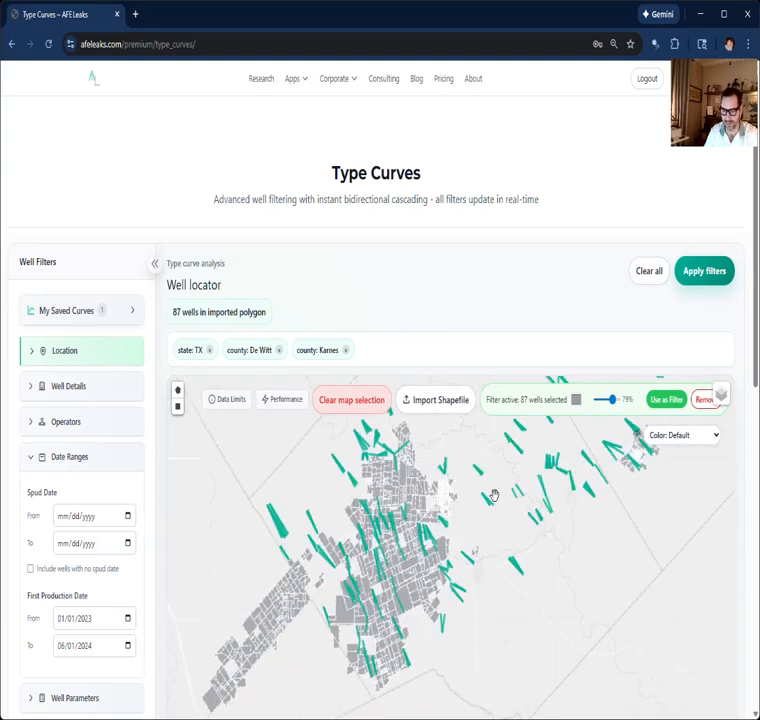
{"action": "left_click", "coordinate": [701, 279]}
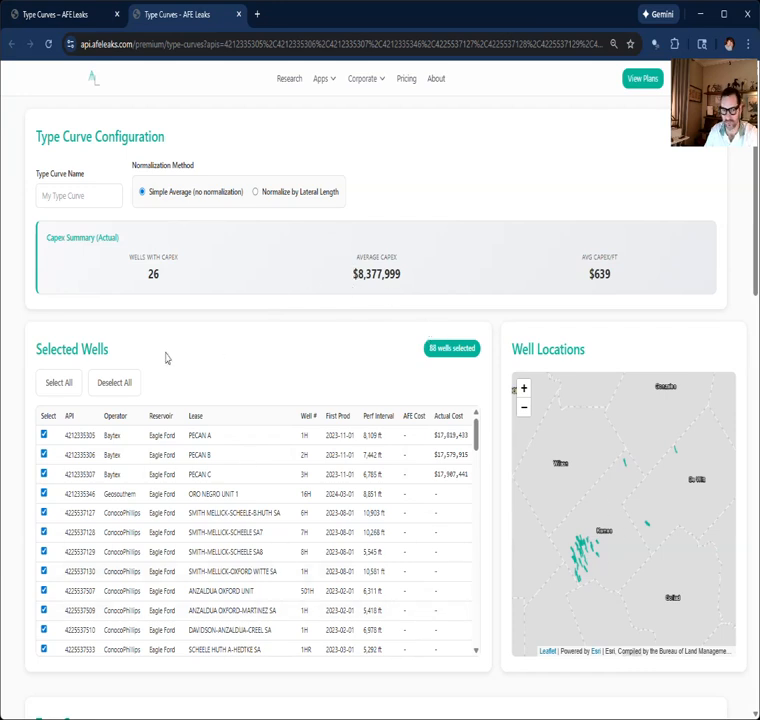
Step: Review the selected wells list from first to last, including operators, first production dates, perforated intervals and actual costs
{"action": "scroll", "coordinate": [381, 476], "scroll_direction": "down", "scroll_amount": 15}
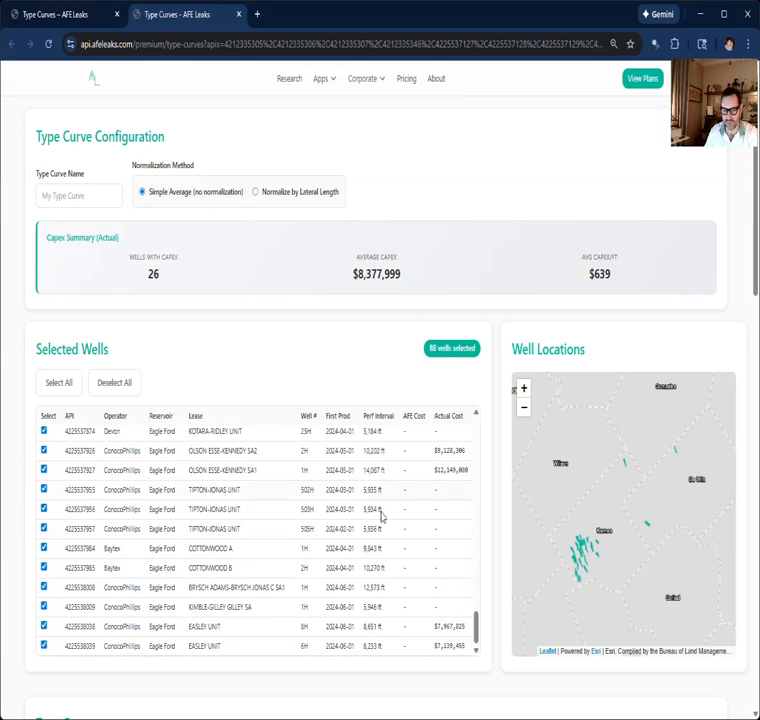
{"action": "scroll", "coordinate": [381, 516], "scroll_direction": "down", "scroll_amount": 3}
{"action": "scroll", "coordinate": [333, 427], "scroll_direction": "up", "scroll_amount": 8}
{"action": "scroll", "coordinate": [333, 427], "scroll_direction": "up", "scroll_amount": 8}
{"action": "scroll", "coordinate": [297, 345], "scroll_direction": "up", "scroll_amount": 3}
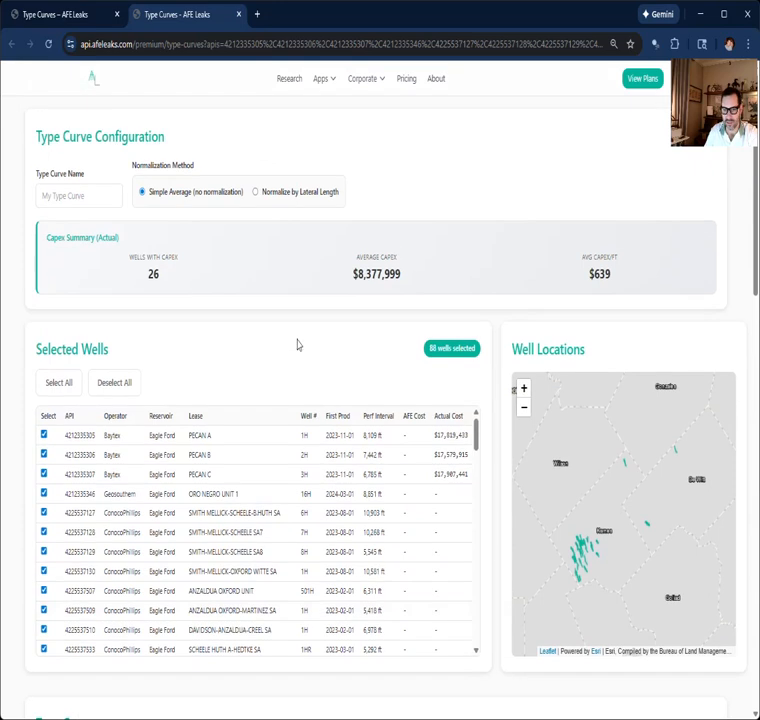
{"action": "scroll", "coordinate": [366, 494], "scroll_direction": "down", "scroll_amount": 15}
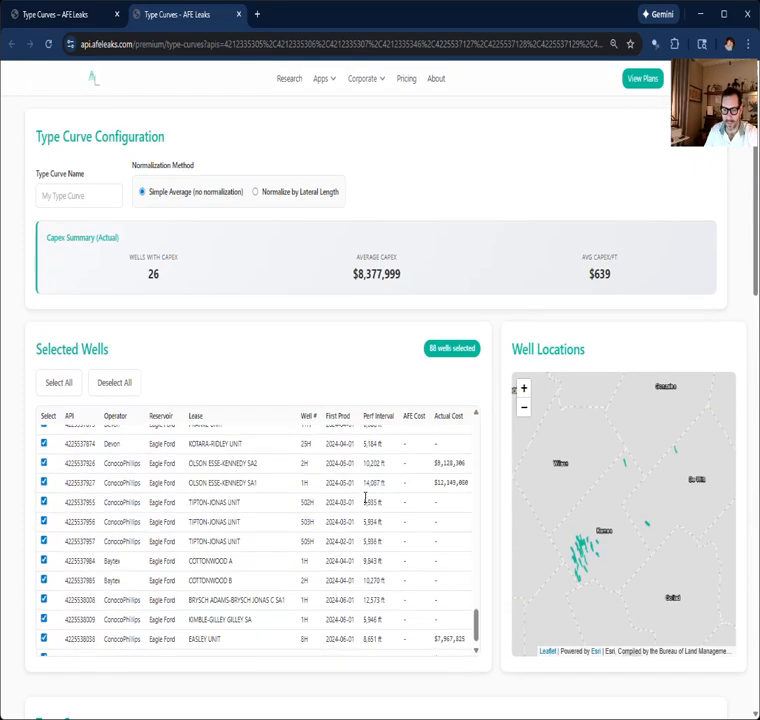
{"action": "scroll", "coordinate": [366, 494], "scroll_direction": "up", "scroll_amount": 15}
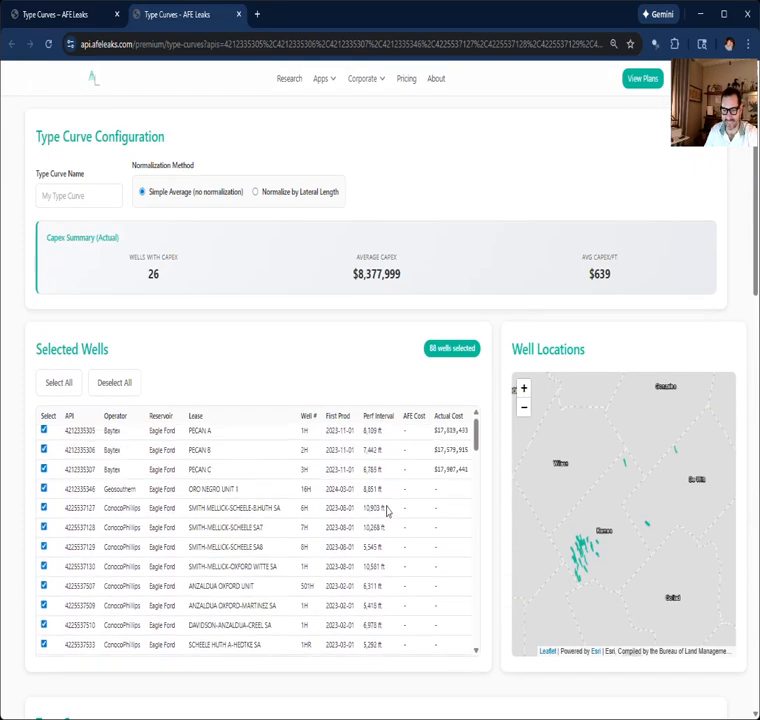
Step: Normalize the type curve by lateral length at 8000 ft and name it Baytex Nonop
{"action": "left_click", "coordinate": [293, 195]}
{"action": "left_click", "coordinate": [371, 197]}
{"action": "left_click_drag", "start_coordinate": [371, 197], "coordinate": [355, 204]}
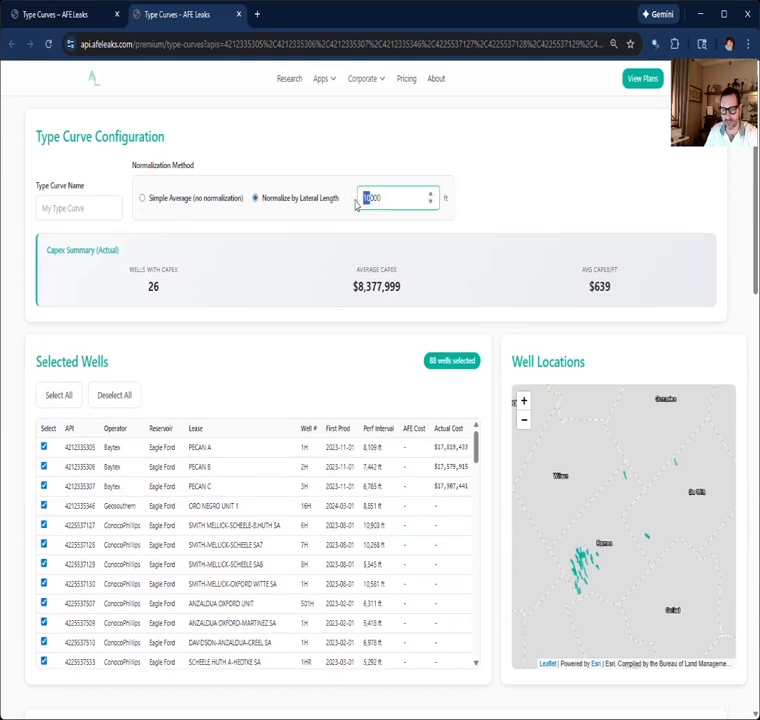
{"action": "type", "text": "8"}
{"action": "left_click", "coordinate": [96, 204]}
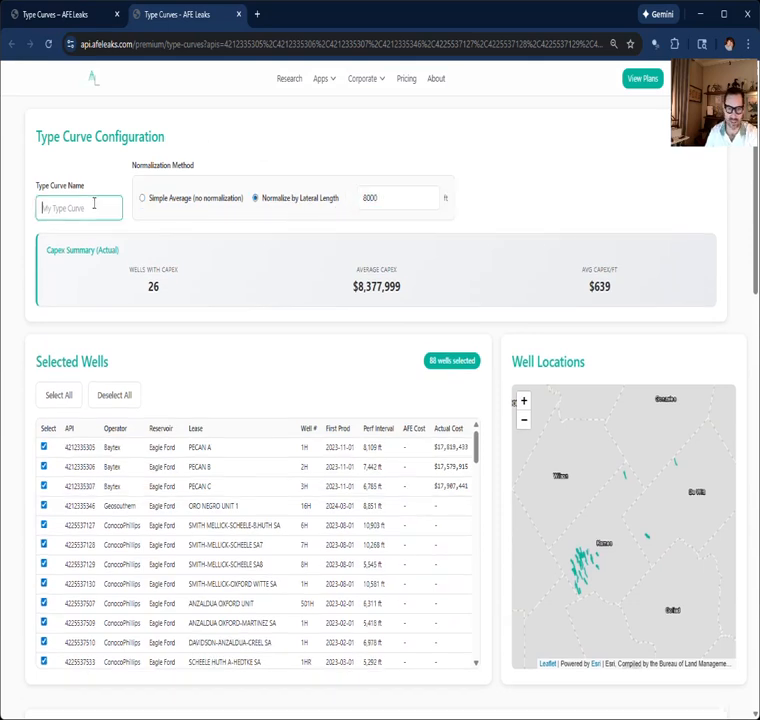
{"action": "type", "text": "Baytex Nonop"}
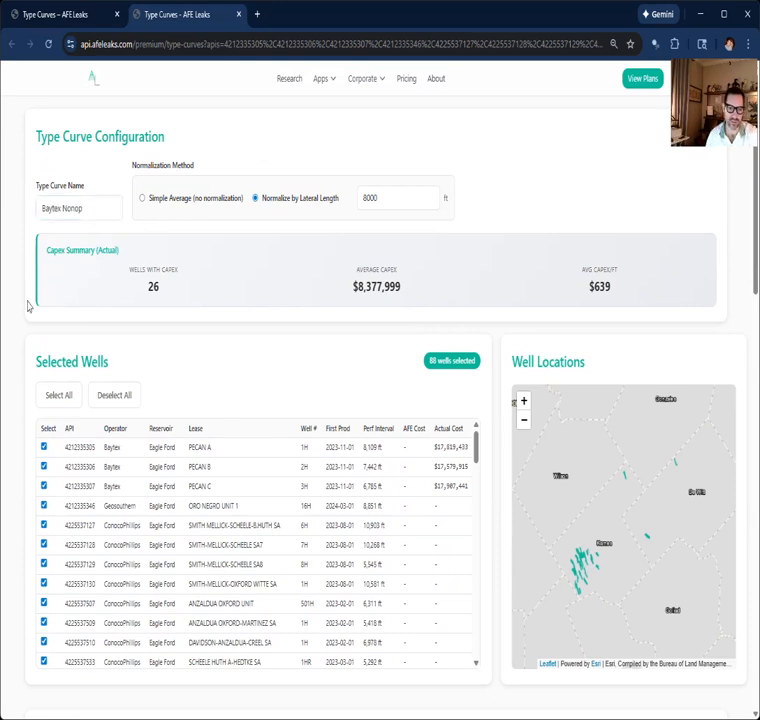
{"action": "scroll", "coordinate": [29, 306], "scroll_direction": "down", "scroll_amount": 10}
{"action": "scroll", "coordinate": [28, 304], "scroll_direction": "up", "scroll_amount": 2}
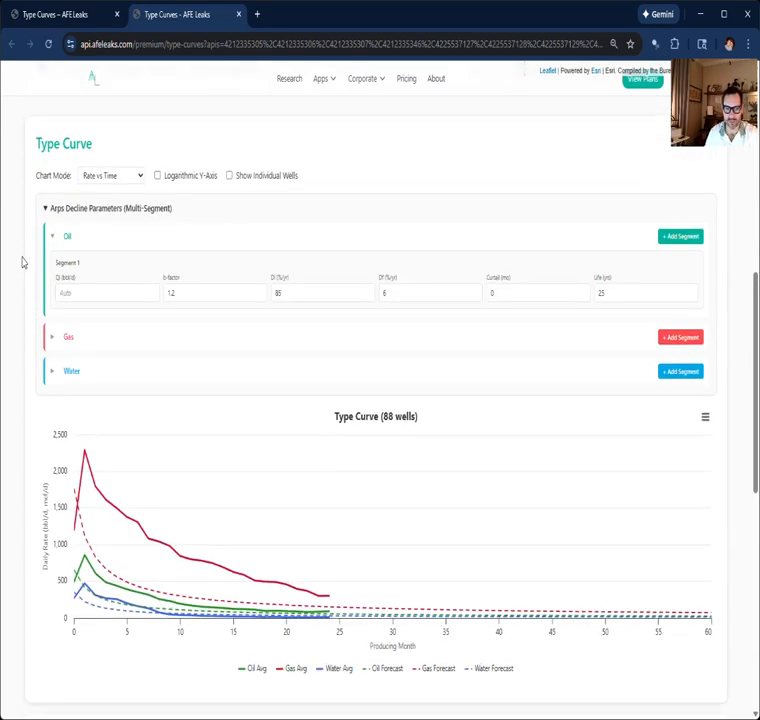
Step: Show the chart on a logarithmic Y-axis and set oil segment 1 to Qi 496 bbl/d with a 0.1-year life
{"action": "left_click", "coordinate": [166, 177]}
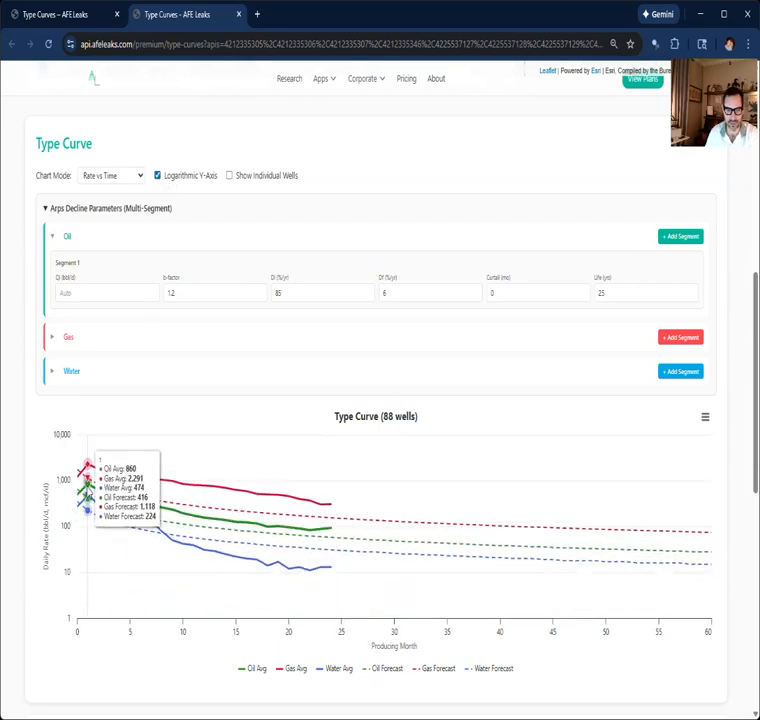
{"action": "left_click", "coordinate": [85, 292]}
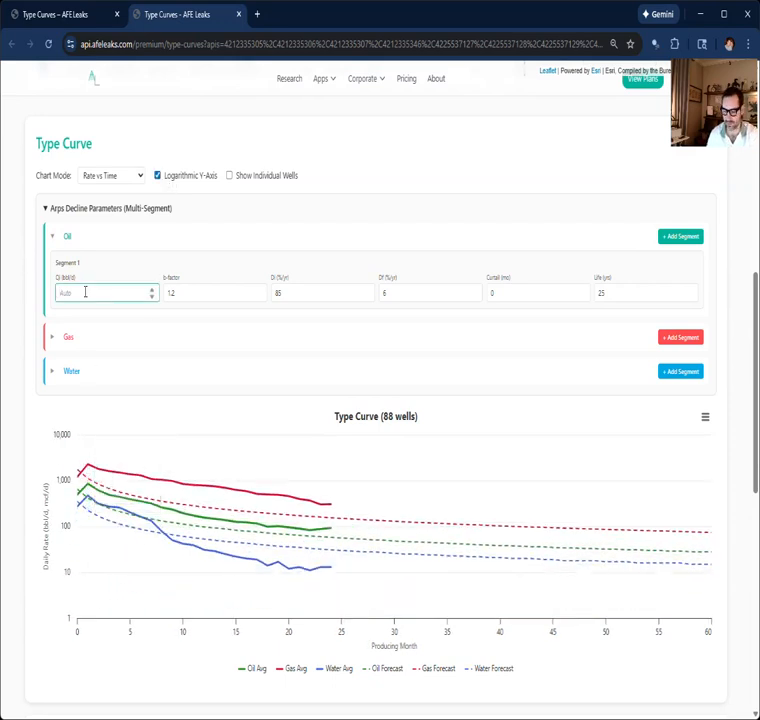
{"action": "mouse_move", "coordinate": [80, 498]}
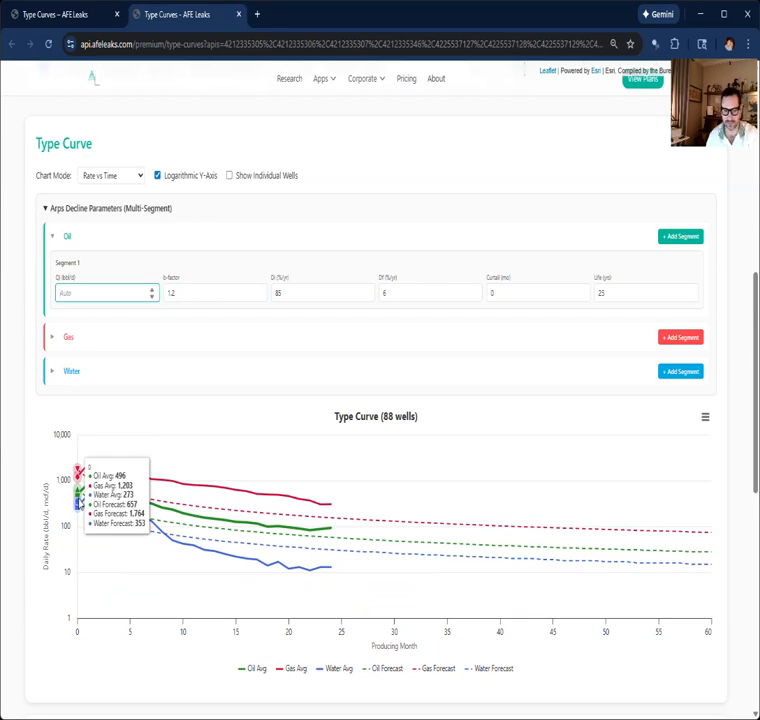
{"action": "type", "text": "496"}
{"action": "key", "text": "Tab"}
{"action": "key", "text": "Tab"}
{"action": "key", "text": "Tab"}
{"action": "key", "text": "Tab"}
{"action": "key", "text": "Tab"}
{"action": "type", "text": "0.1"}
Step: Add a second oil segment with Qi 860 bbl/d, b-factor 1 and Di 82 %/yr
{"action": "left_click", "coordinate": [666, 237]}
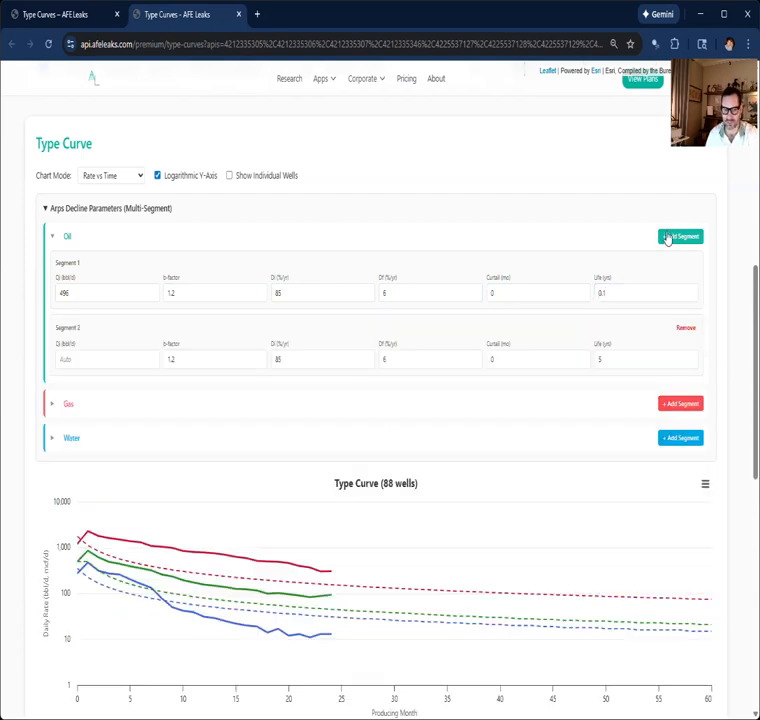
{"action": "mouse_move", "coordinate": [88, 550]}
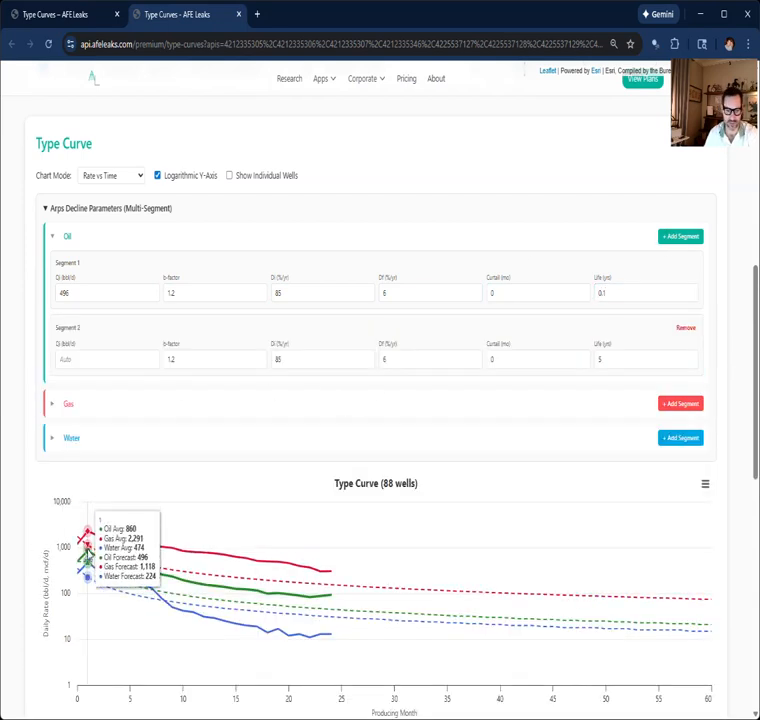
{"action": "left_click", "coordinate": [79, 360]}
{"action": "type", "text": "860"}
{"action": "key", "text": "Tab"}
{"action": "type", "text": "1"}
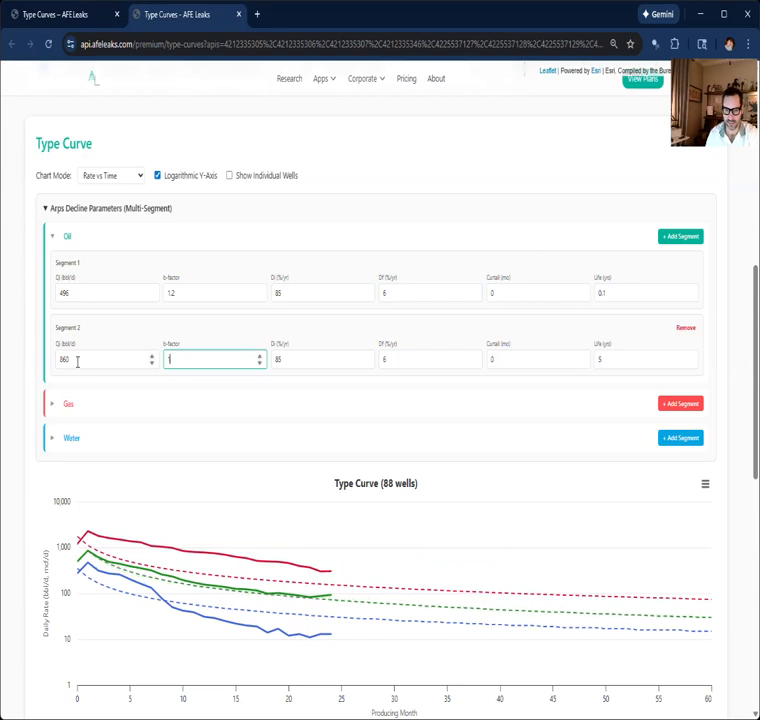
{"action": "key", "text": "Tab"}
{"action": "type", "text": "80"}
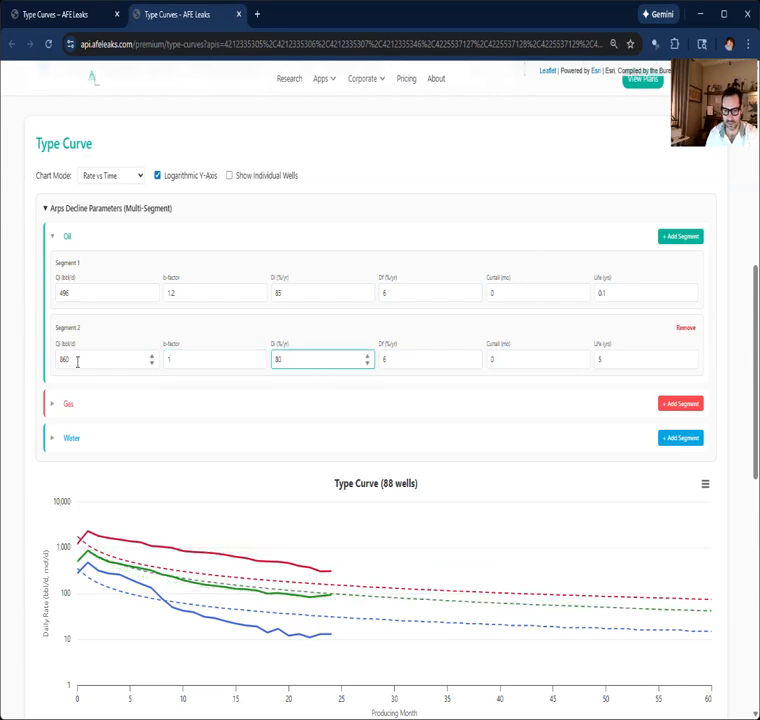
{"action": "key", "text": "BackSpace"}
{"action": "key", "text": "BackSpace"}
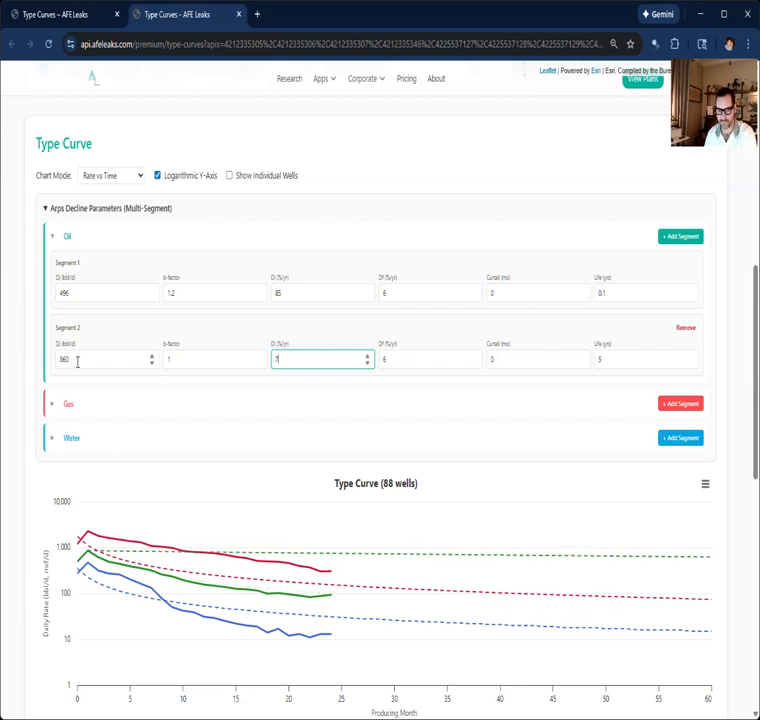
{"action": "type", "text": "80"}
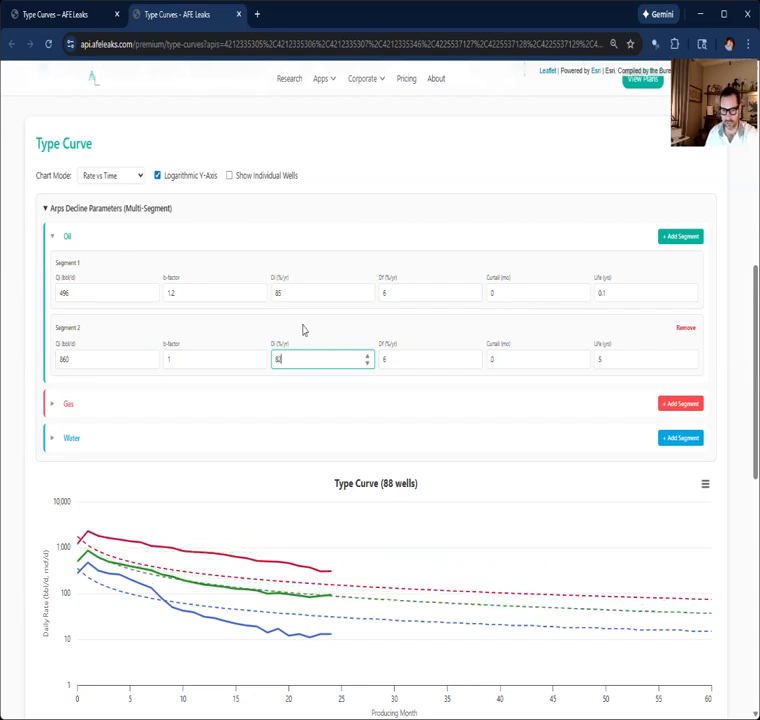
Step: Set oil segment 2's final decline Df to 8 %/yr and its life to 25 years
{"action": "double_click", "coordinate": [391, 358]}
{"action": "type", "text": "8"}
{"action": "double_click", "coordinate": [598, 360]}
{"action": "type", "text": "25"}
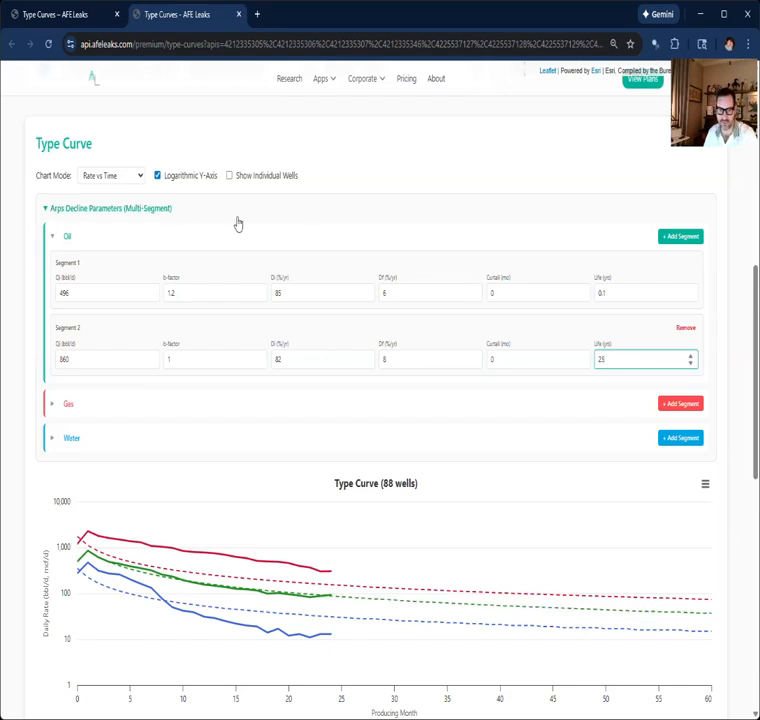
Step: Check the oil forecast fit in Rate vs Cumulative mode, collapse the oil parameters and return the chart to Rate vs Time
{"action": "left_click", "coordinate": [140, 176]}
{"action": "left_click", "coordinate": [121, 212]}
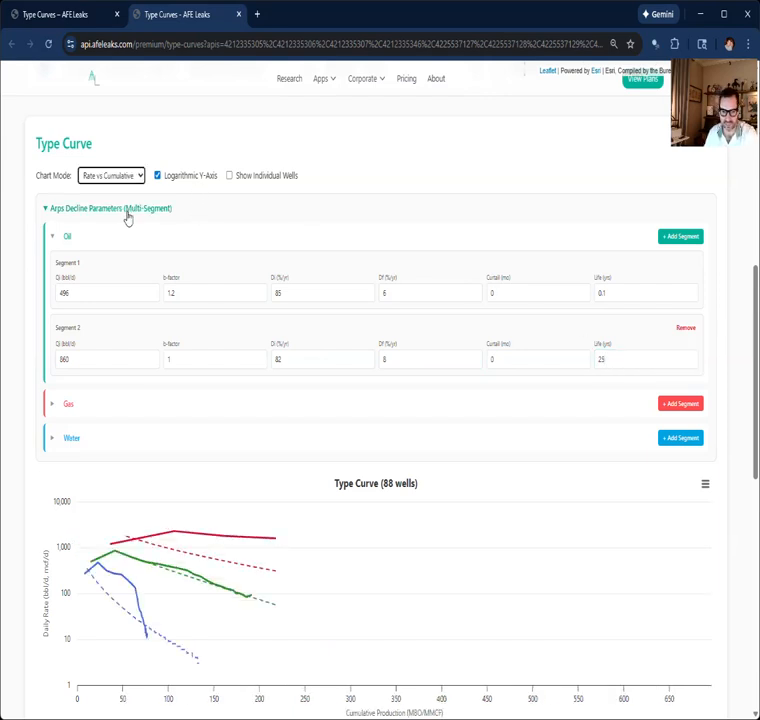
{"action": "scroll", "coordinate": [241, 444], "scroll_direction": "down", "scroll_amount": 1}
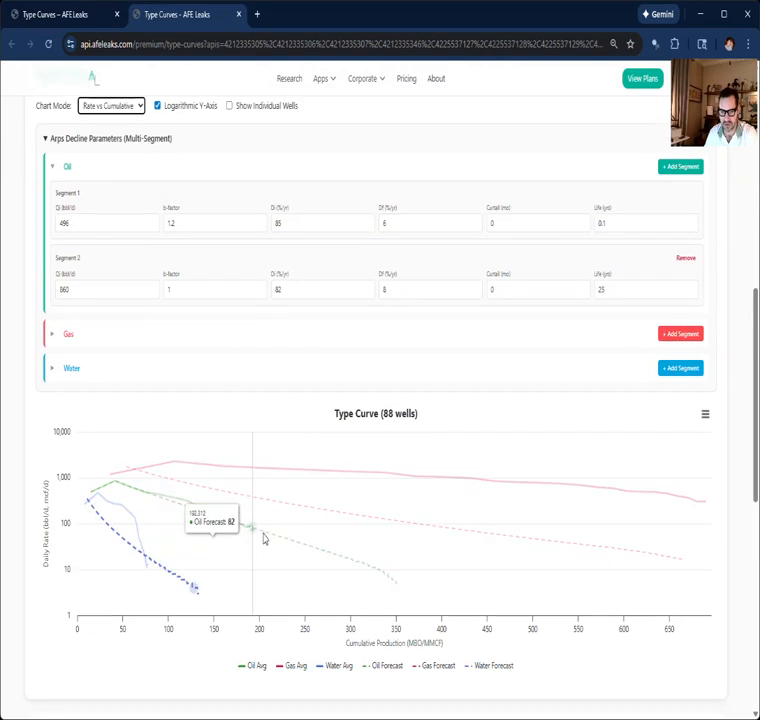
{"action": "scroll", "coordinate": [132, 395], "scroll_direction": "up", "scroll_amount": 1}
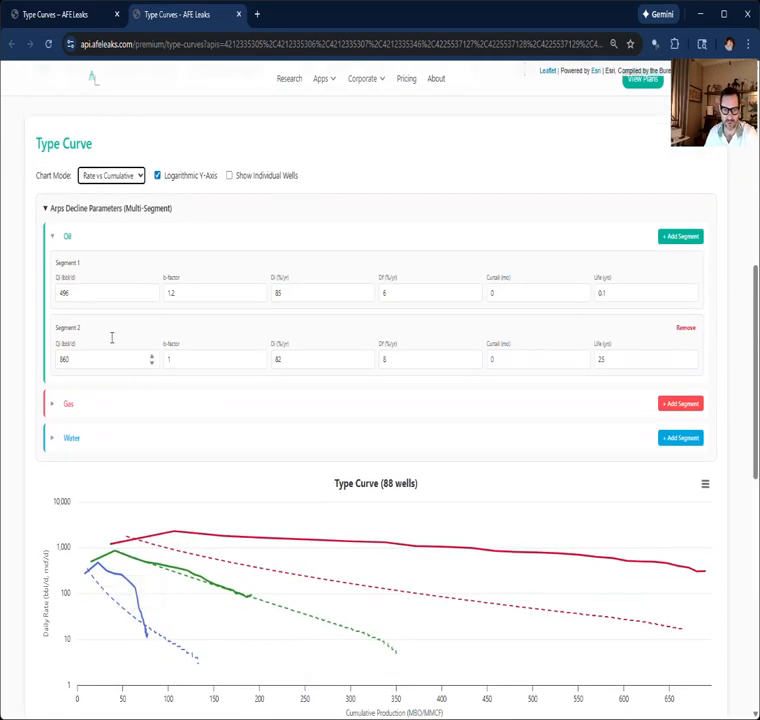
{"action": "left_click", "coordinate": [54, 238]}
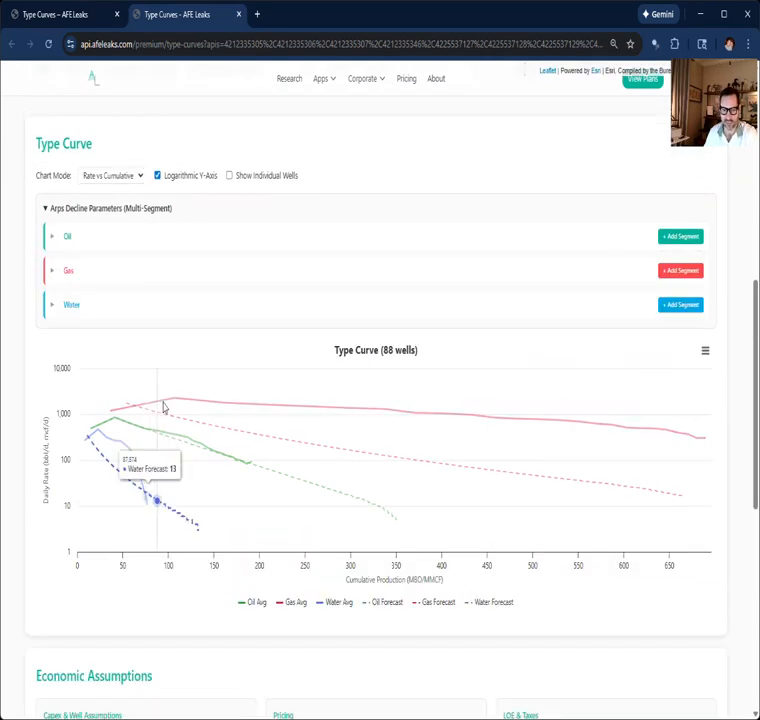
{"action": "left_click", "coordinate": [101, 195]}
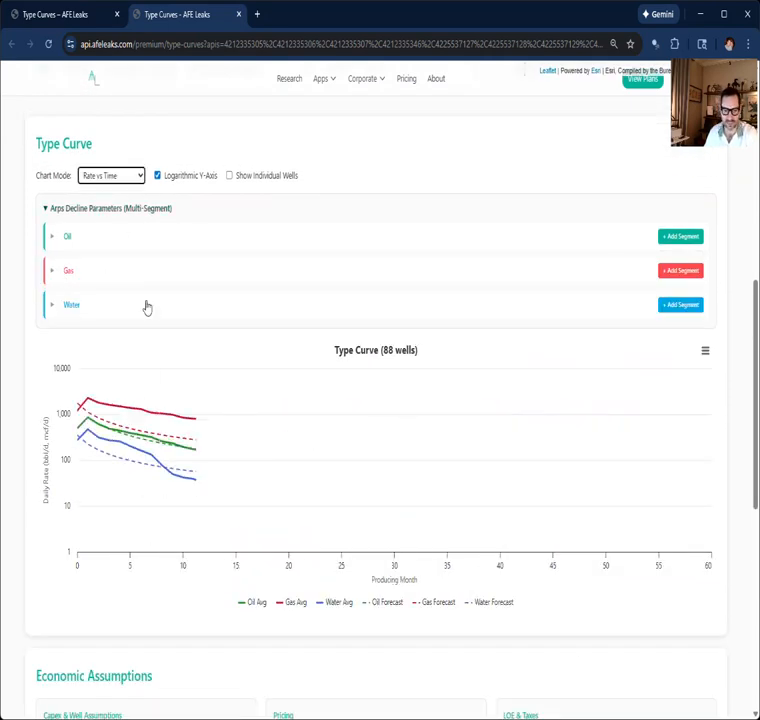
Step: Set gas segment 1 to Qi 1203 mcf/d with a 0.1-year life
{"action": "left_click", "coordinate": [60, 271]}
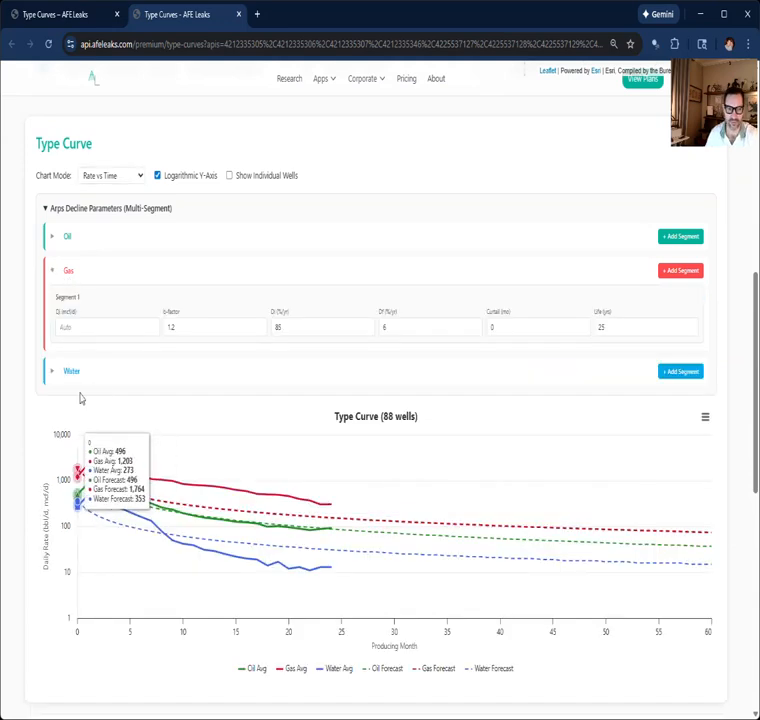
{"action": "left_click", "coordinate": [70, 320]}
{"action": "type", "text": "1205"}
{"action": "key", "text": "Tab"}
{"action": "key", "text": "Tab"}
{"action": "key", "text": "Tab"}
{"action": "key", "text": "Tab"}
{"action": "key", "text": "Tab"}
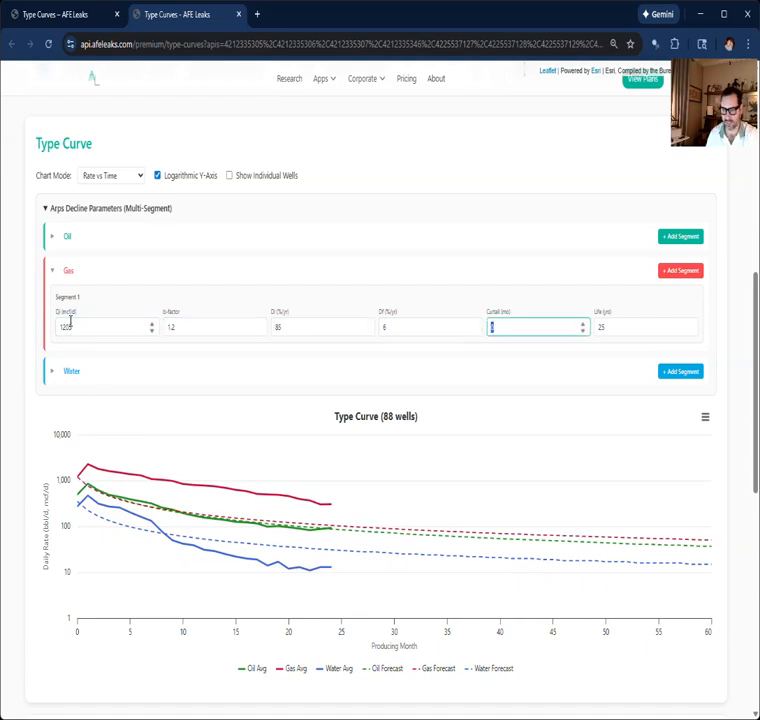
{"action": "type", "text": "0.1"}
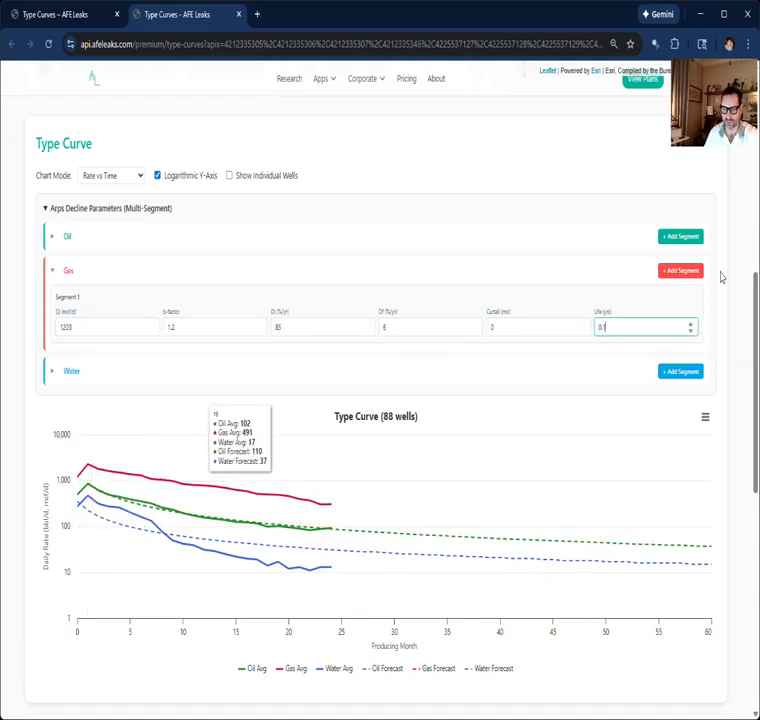
Step: Add a second gas segment with Qi 2291 mcf/d, Di 71 %/yr and a 25-year life
{"action": "left_click", "coordinate": [683, 271]}
{"action": "left_click", "coordinate": [128, 399]}
{"action": "type", "text": "2291"}
{"action": "key", "text": "Tab"}
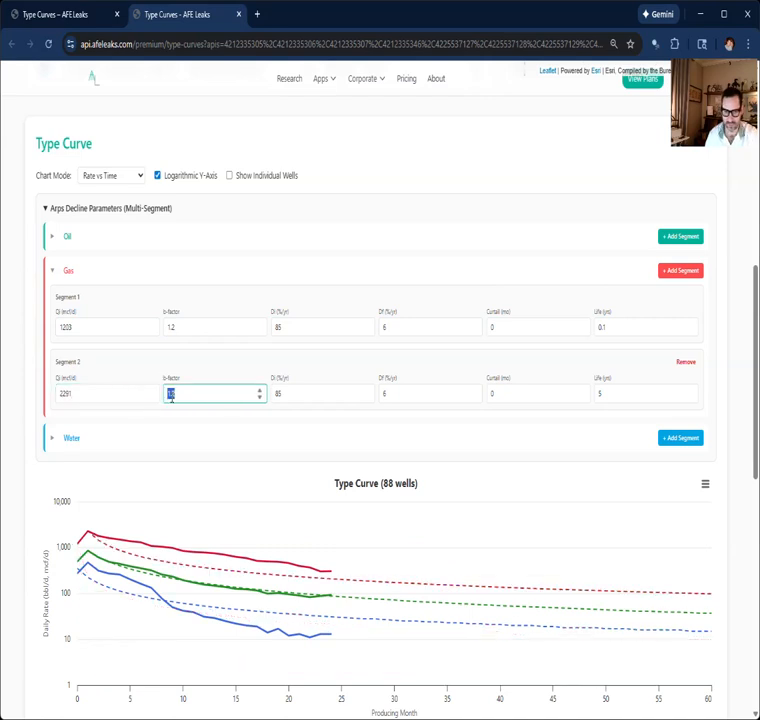
{"action": "key", "text": "Tab"}
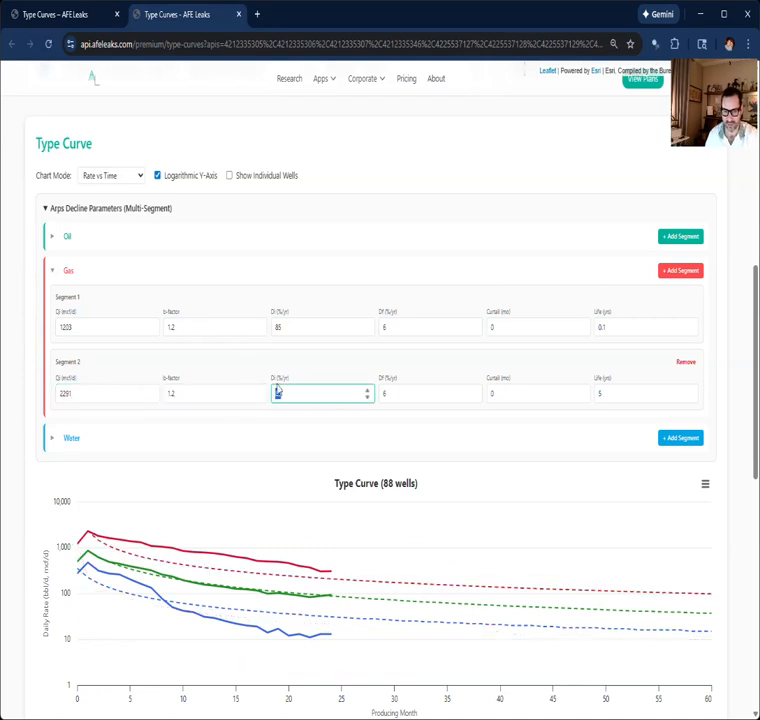
{"action": "type", "text": "50"}
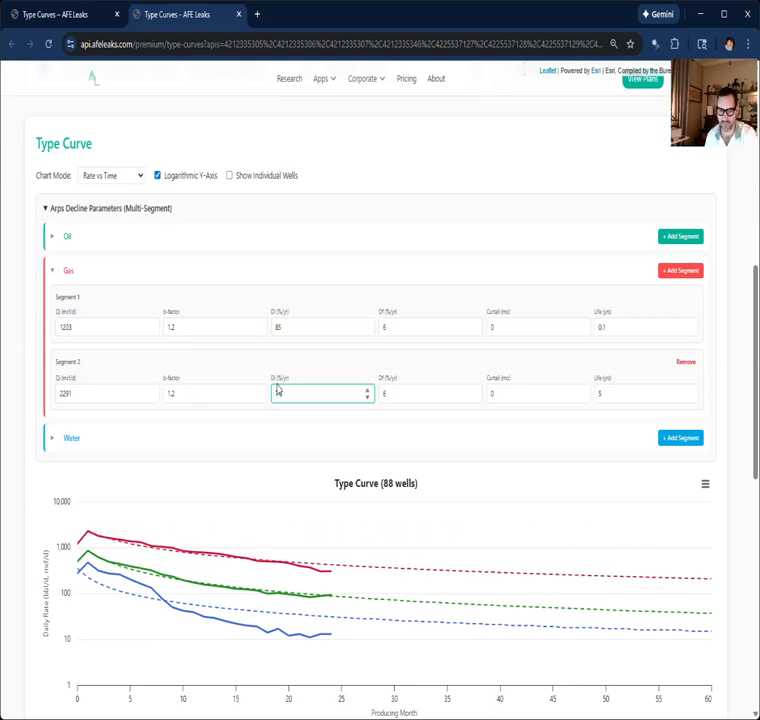
{"action": "double_click", "coordinate": [605, 395]}
{"action": "type", "text": "25"}
Step: Switch the chart to Rate vs Cumulative and refine gas segment 2's Di to 70 %/yr
{"action": "left_click", "coordinate": [111, 175]}
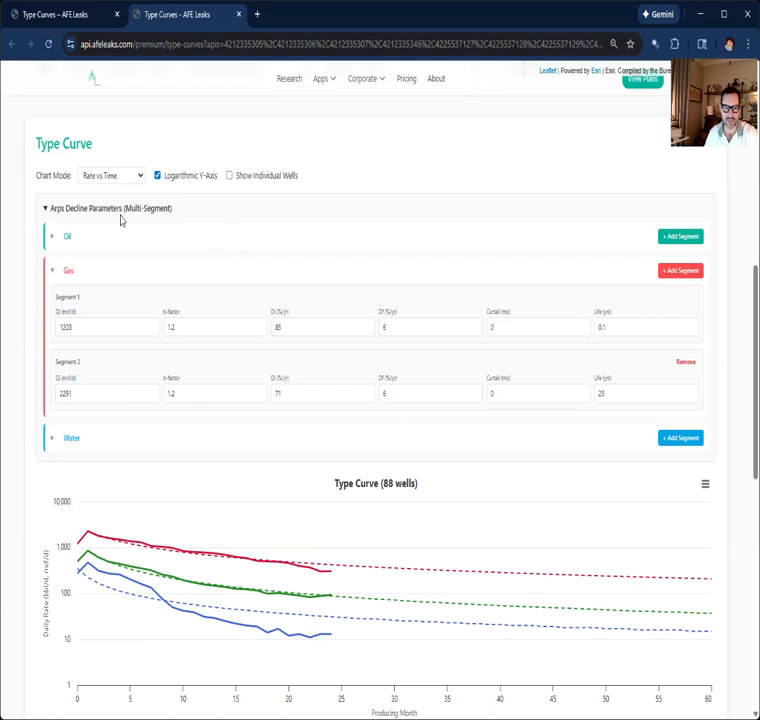
{"action": "left_click", "coordinate": [120, 216]}
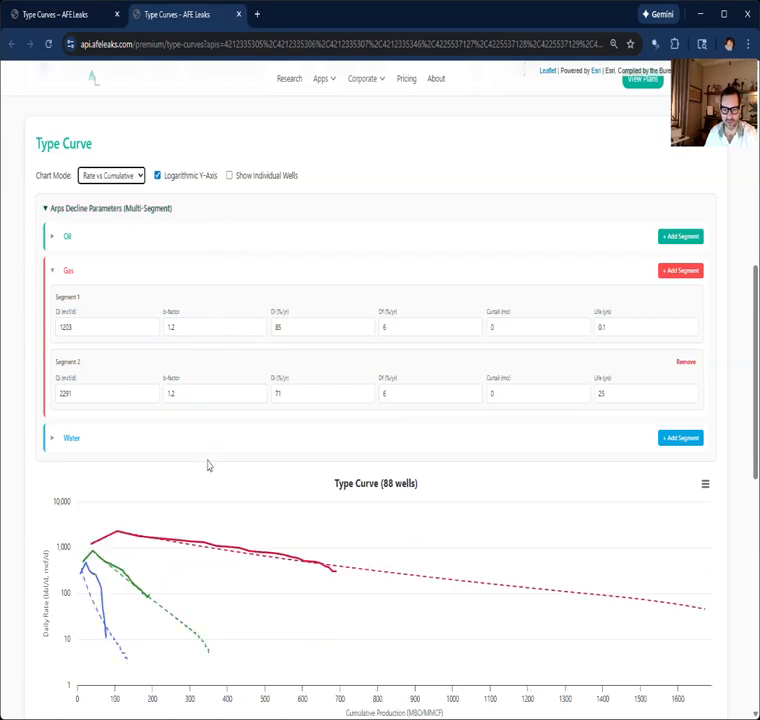
{"action": "double_click", "coordinate": [298, 392]}
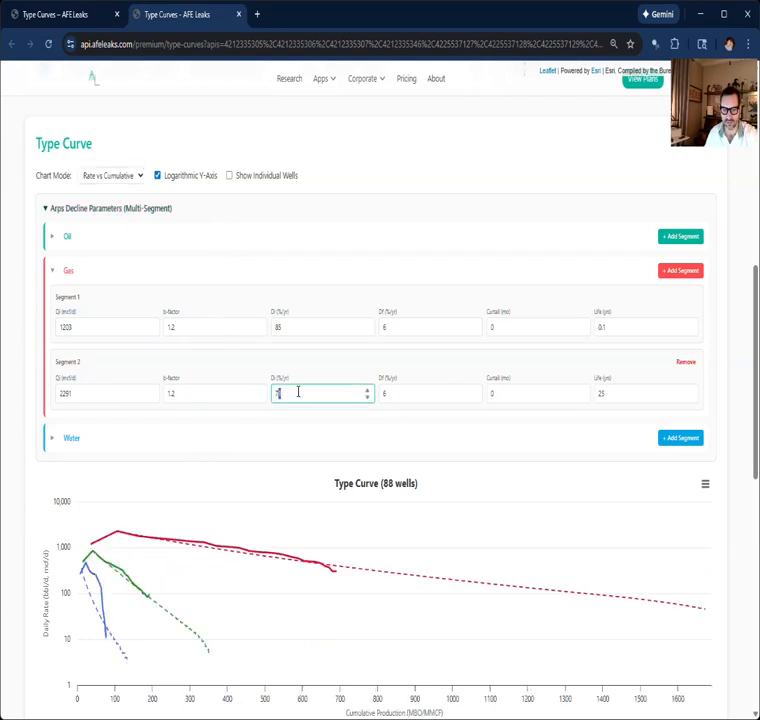
{"action": "type", "text": "0"}
{"action": "scroll", "coordinate": [200, 480], "scroll_direction": "down", "scroll_amount": 1}
{"action": "scroll", "coordinate": [186, 453], "scroll_direction": "down", "scroll_amount": 1}
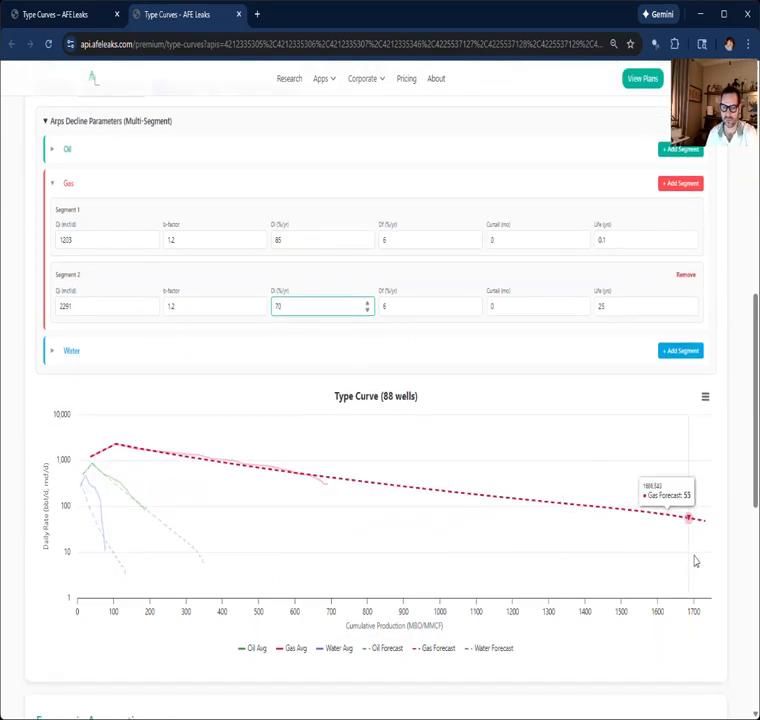
Step: Return the chart to Rate vs Time and set water segment 1 to Qi 273 bbl/d with a 0.1-year life
{"action": "left_click", "coordinate": [71, 352]}
{"action": "left_click", "coordinate": [54, 182]}
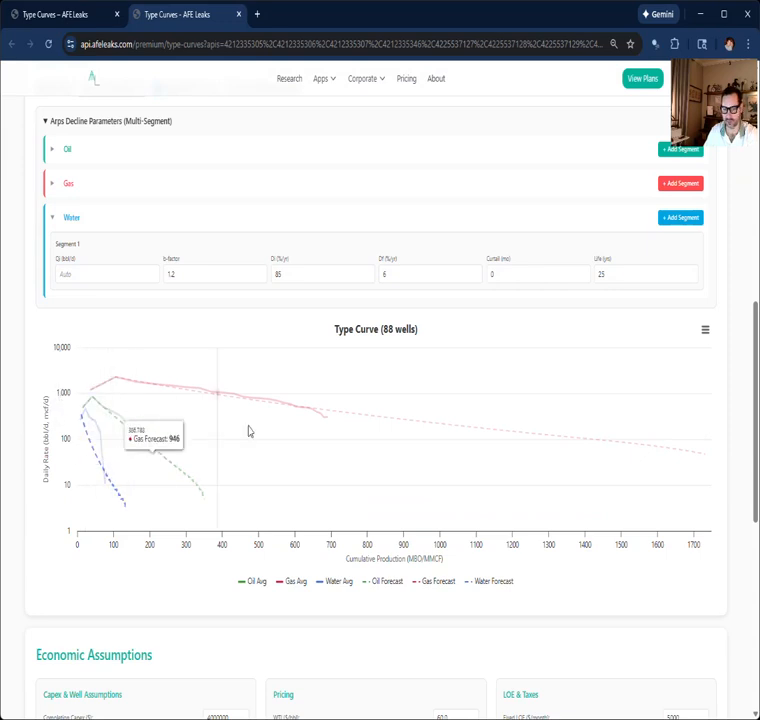
{"action": "scroll", "coordinate": [138, 175], "scroll_direction": "up", "scroll_amount": 2}
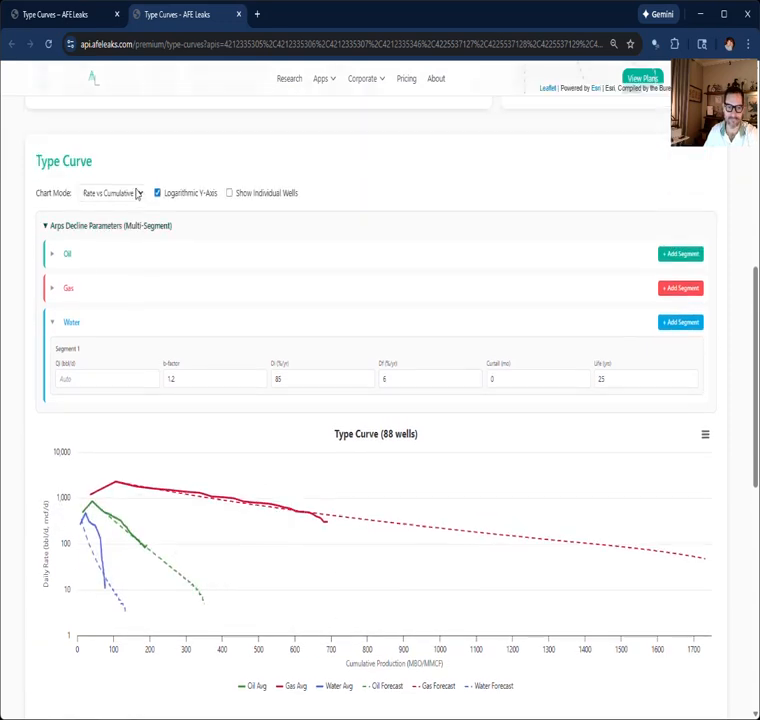
{"action": "left_click", "coordinate": [112, 220]}
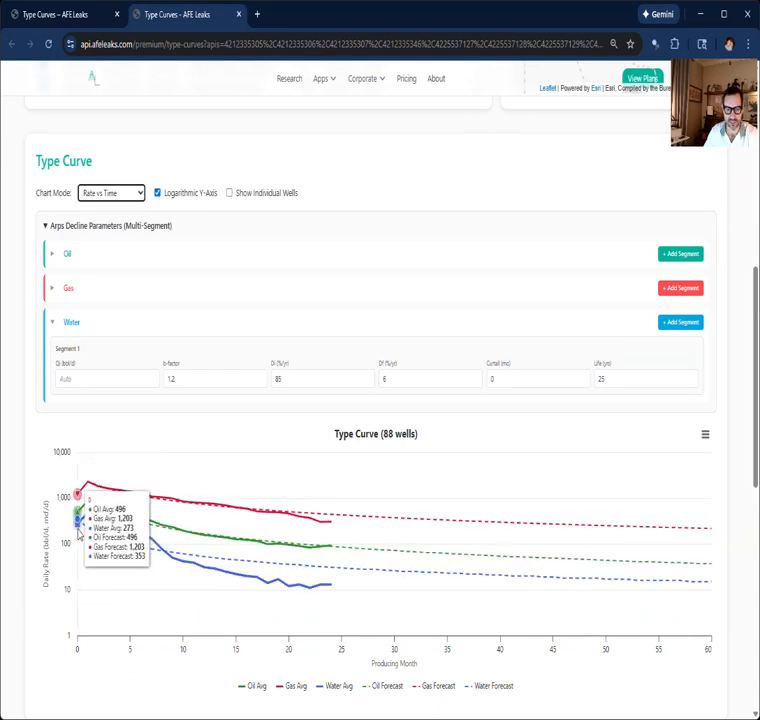
{"action": "left_click", "coordinate": [60, 375]}
{"action": "type", "text": "273"}
{"action": "key", "text": "Tab"}
{"action": "key", "text": "Tab"}
{"action": "key", "text": "Tab"}
{"action": "key", "text": "Tab"}
{"action": "key", "text": "Tab"}
{"action": "type", "text": "0.1"}
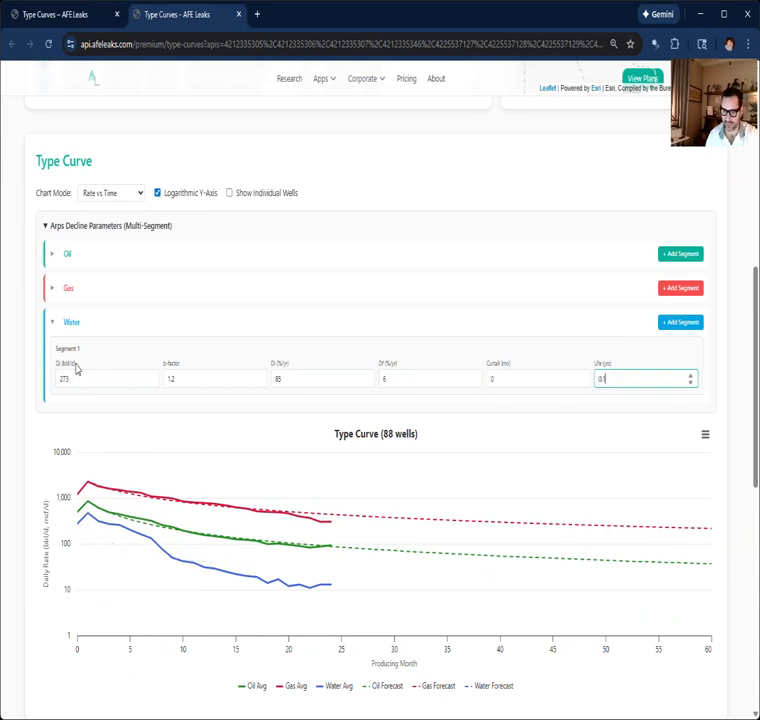
Step: Add a second water segment with Qi 474 bbl/d, b-factor 1, Df 8 %/yr and a 25-year life
{"action": "left_click", "coordinate": [676, 323]}
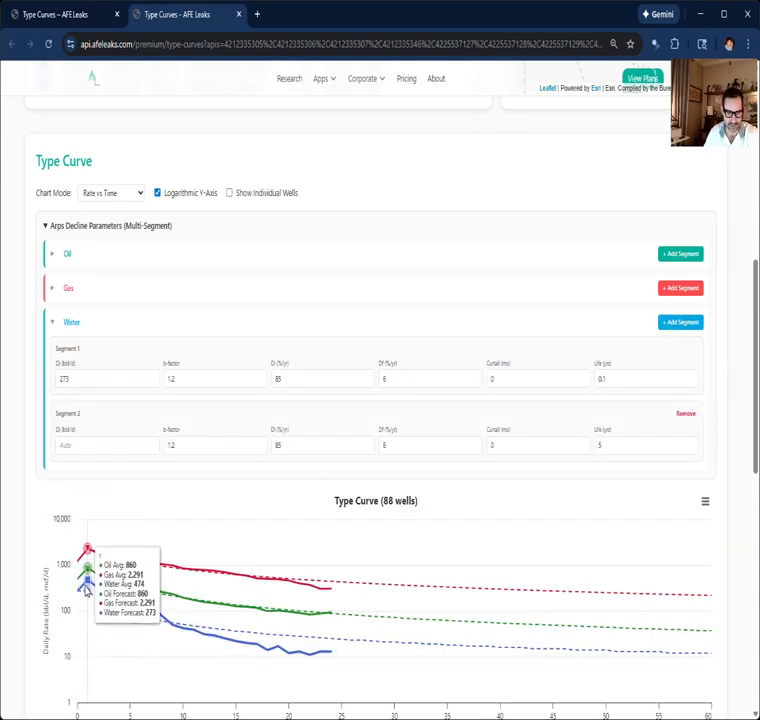
{"action": "left_click", "coordinate": [98, 434]}
{"action": "type", "text": "474"}
{"action": "key", "text": "Tab"}
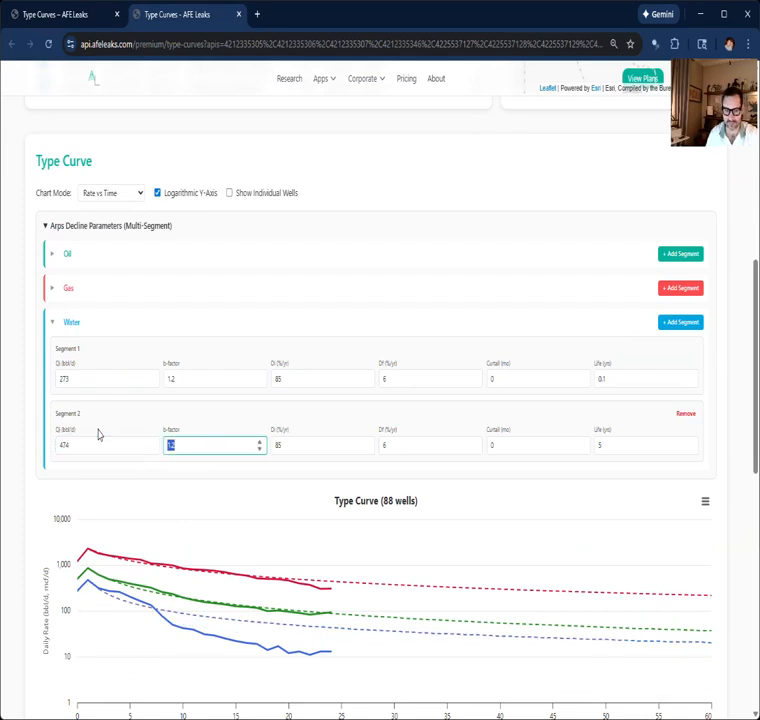
{"action": "type", "text": "1"}
{"action": "key", "text": "Tab"}
{"action": "key", "text": "Tab"}
{"action": "key", "text": "Tab"}
{"action": "key", "text": "Tab"}
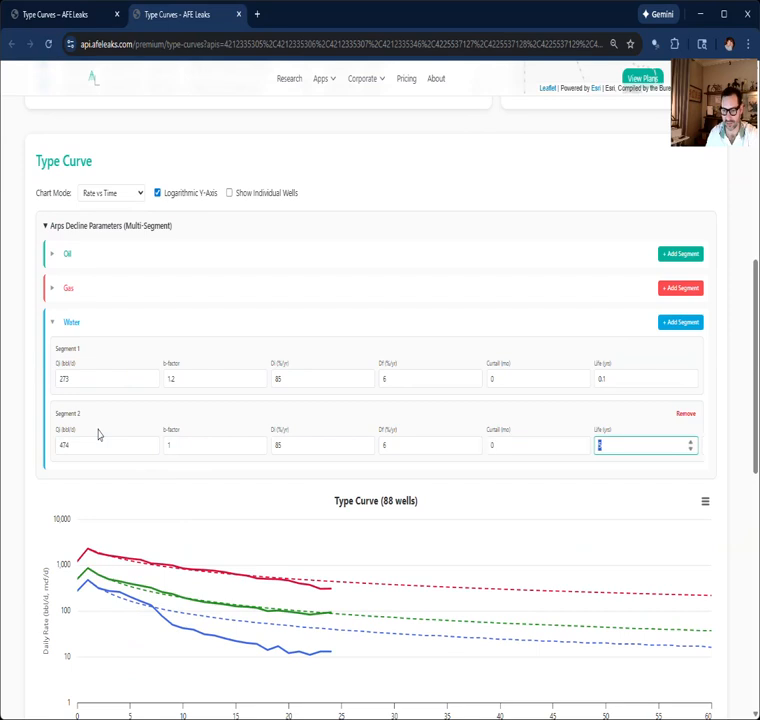
{"action": "left_click", "coordinate": [403, 447]}
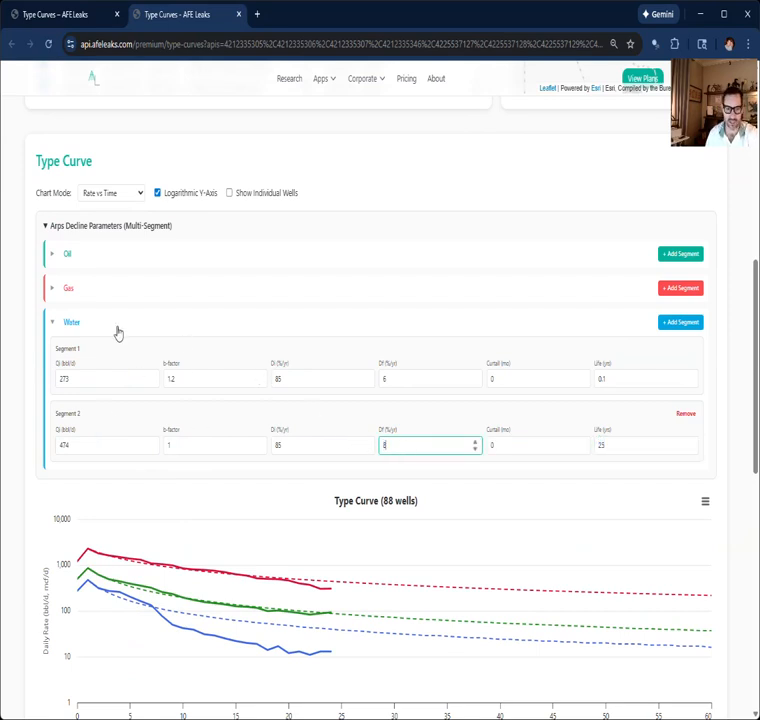
Step: Collapse the water parameters and view the oil, gas and water forecasts in Rate vs Cumulative mode
{"action": "left_click", "coordinate": [52, 325]}
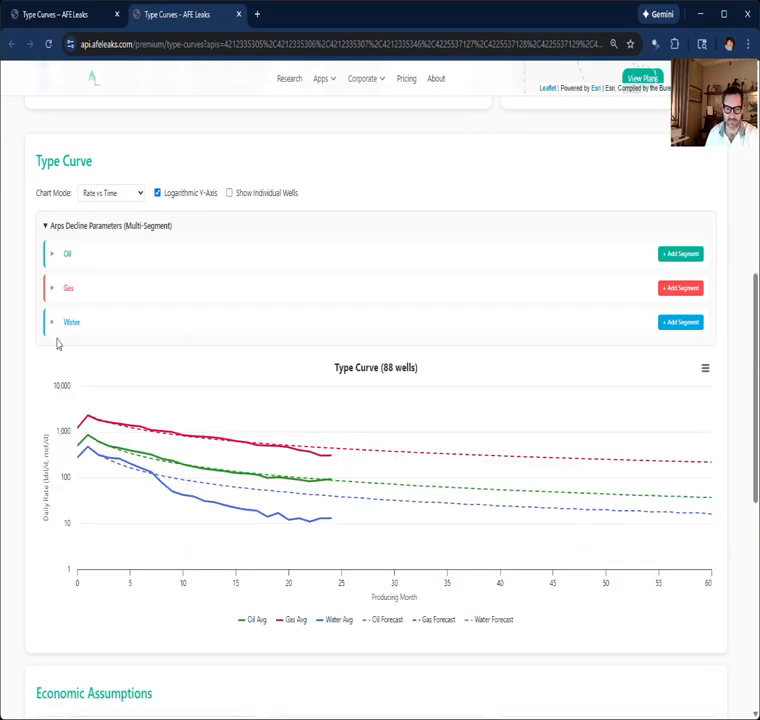
{"action": "left_click", "coordinate": [101, 231]}
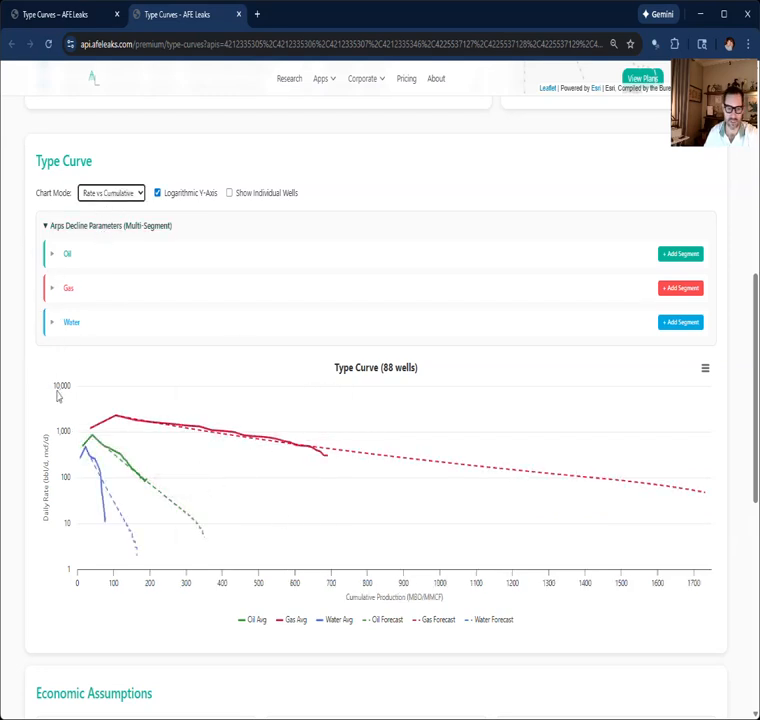
Step: Check the actual capex summary of the selected wells and set the Drilling Capex assumption to $3,900,000
{"action": "scroll", "coordinate": [57, 390], "scroll_direction": "down", "scroll_amount": 1}
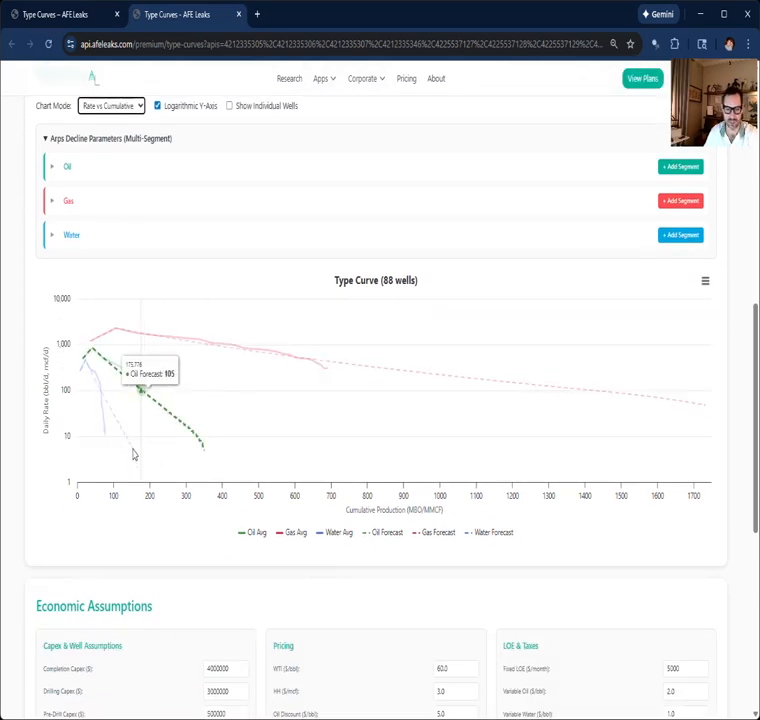
{"action": "scroll", "coordinate": [138, 468], "scroll_direction": "down", "scroll_amount": 5}
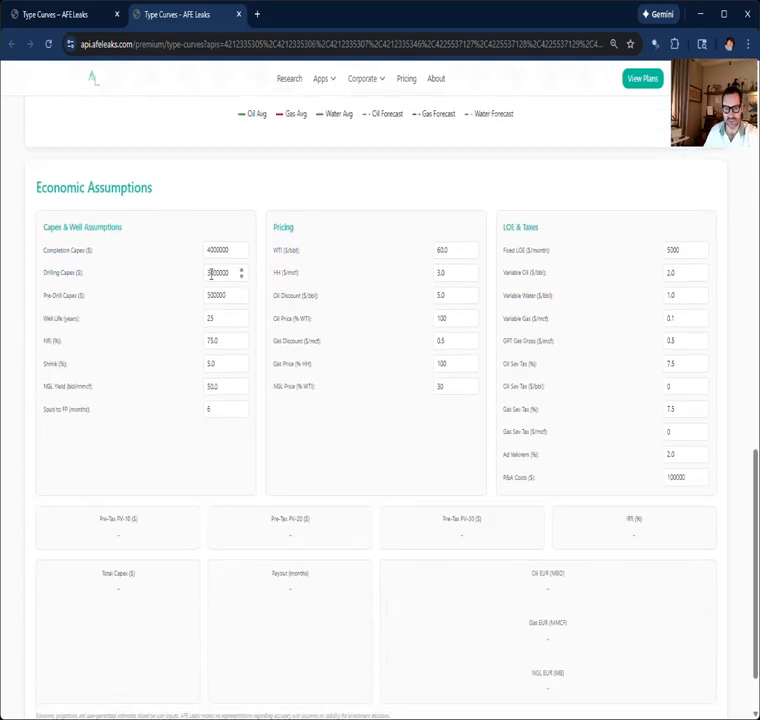
{"action": "scroll", "coordinate": [211, 274], "scroll_direction": "up", "scroll_amount": 12}
{"action": "scroll", "coordinate": [213, 301], "scroll_direction": "down", "scroll_amount": 1}
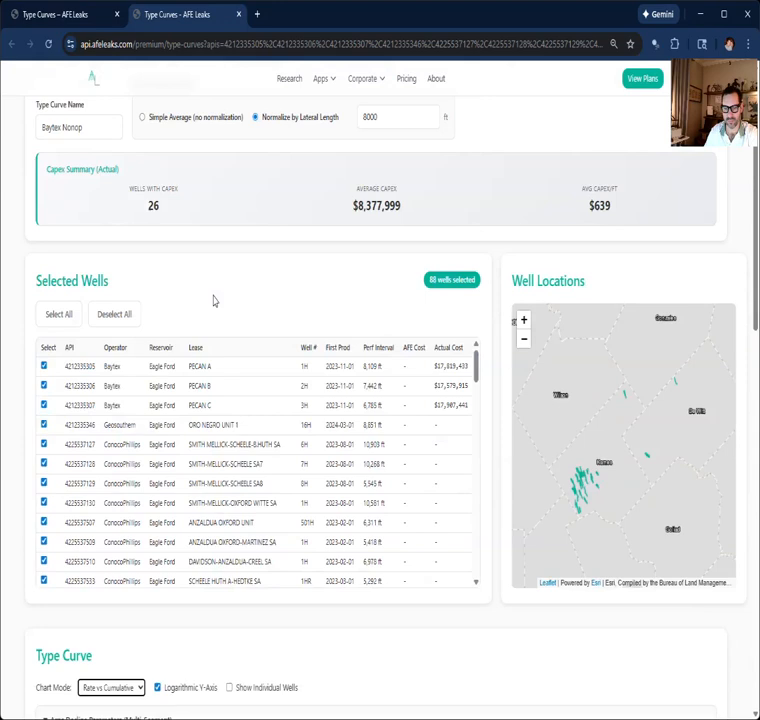
{"action": "scroll", "coordinate": [213, 301], "scroll_direction": "down", "scroll_amount": 11}
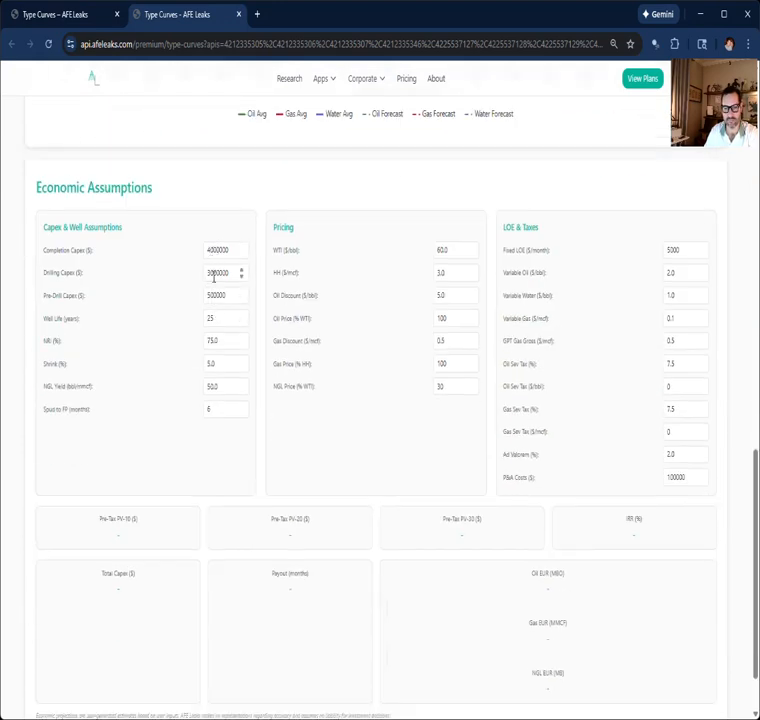
{"action": "left_click", "coordinate": [211, 273]}
{"action": "type", "text": "9"}
{"action": "left_click", "coordinate": [121, 301]}
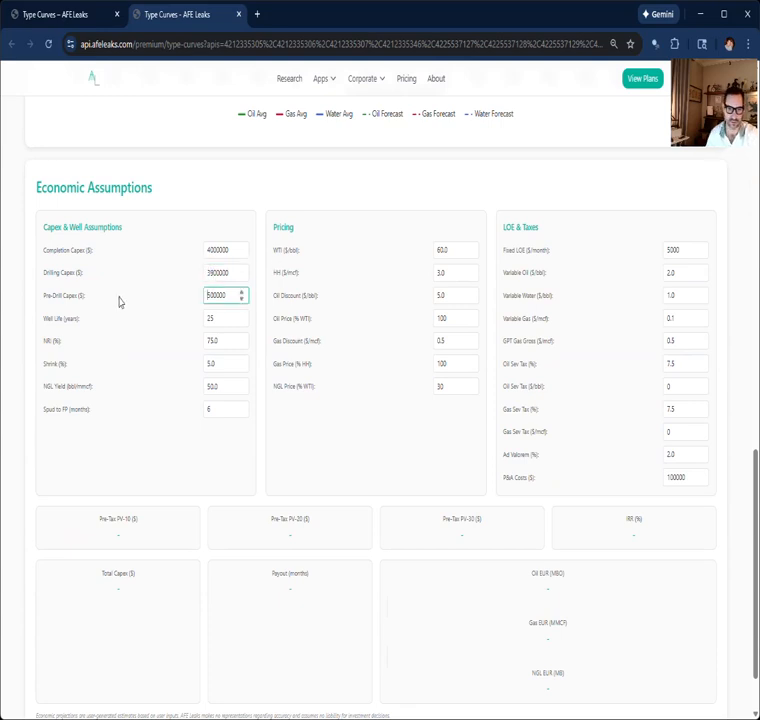
Step: Set the well assumptions to 25 % shrink and an NGL yield of 100 bbl/mmcf
{"action": "double_click", "coordinate": [215, 363]}
{"action": "type", "text": "25"}
{"action": "key", "text": "Tab"}
{"action": "type", "text": "100"}
{"action": "key", "text": "Tab"}
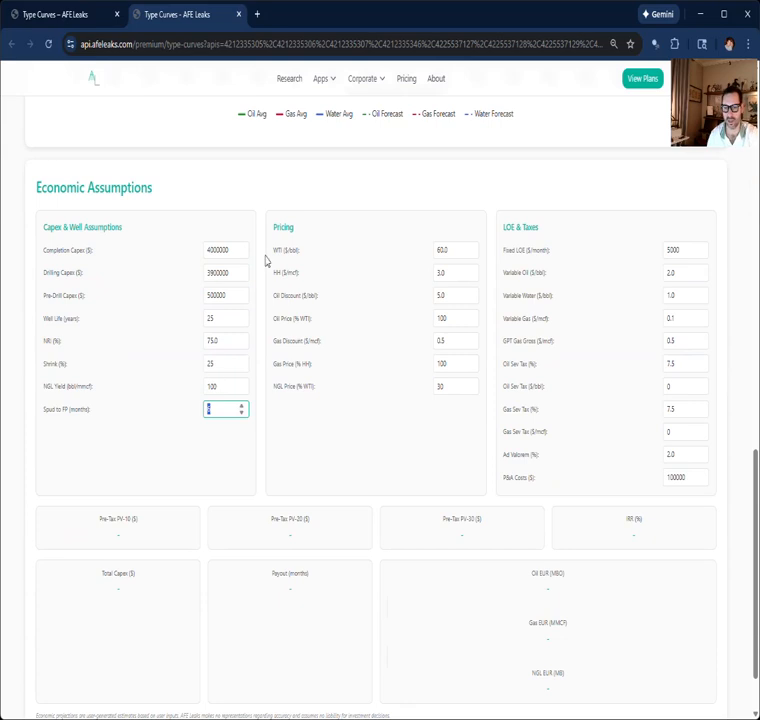
{"action": "left_click", "coordinate": [335, 420]}
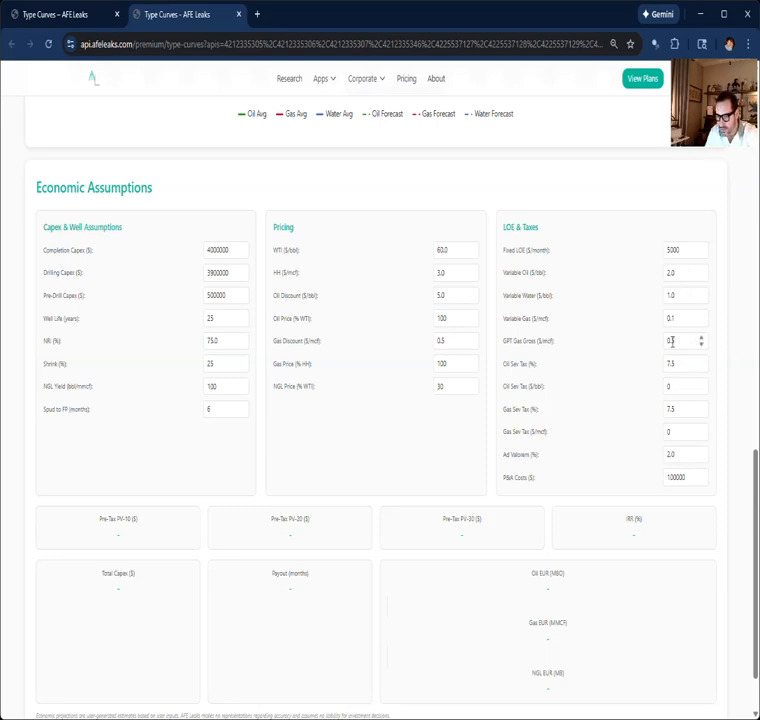
Step: Set the oil severance tax to 4.6 %, leaving the remaining tax assumptions at their defaults
{"action": "left_click_drag", "start_coordinate": [680, 365], "coordinate": [663, 370]}
{"action": "type", "text": "4.6"}
{"action": "key", "text": "Tab"}
{"action": "key", "text": "Tab"}
{"action": "key", "text": "Tab"}
{"action": "key", "text": "Tab"}
Step: Calculate the economics and review the PV, IRR, payout and EUR results along with the monthly cash flow details
{"action": "scroll", "coordinate": [556, 365], "scroll_direction": "down", "scroll_amount": 2}
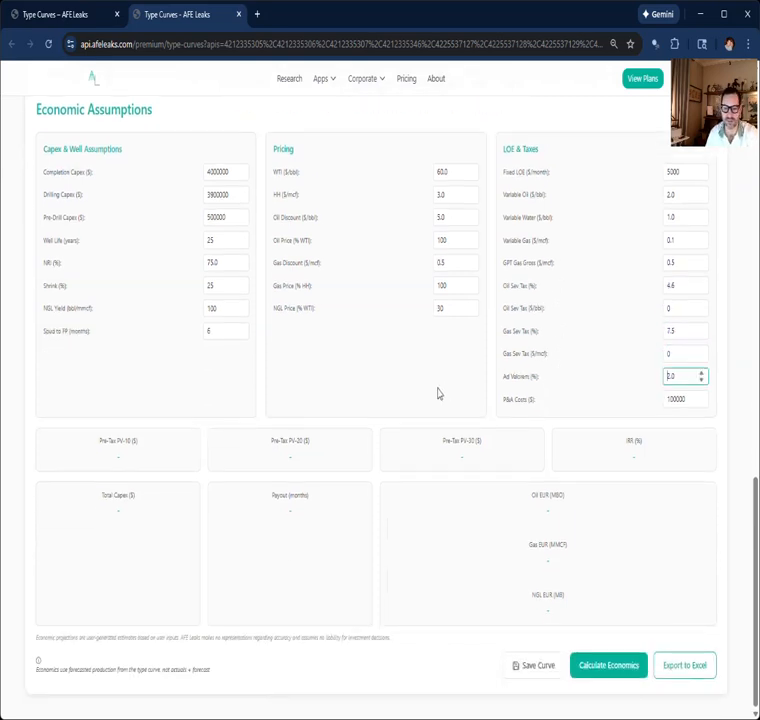
{"action": "left_click", "coordinate": [603, 667]}
{"action": "scroll", "coordinate": [348, 394], "scroll_direction": "down", "scroll_amount": 6}
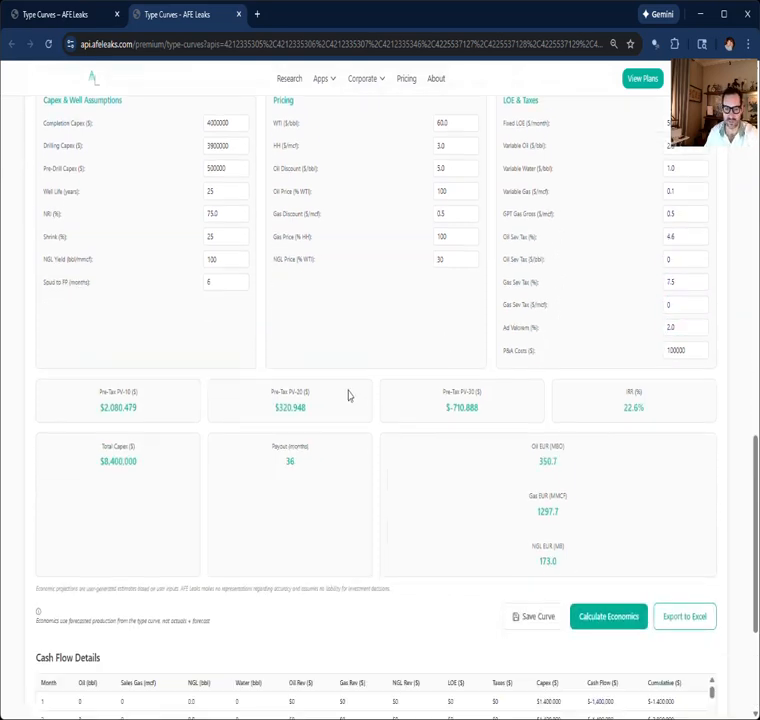
{"action": "scroll", "coordinate": [102, 560], "scroll_direction": "down", "scroll_amount": 4}
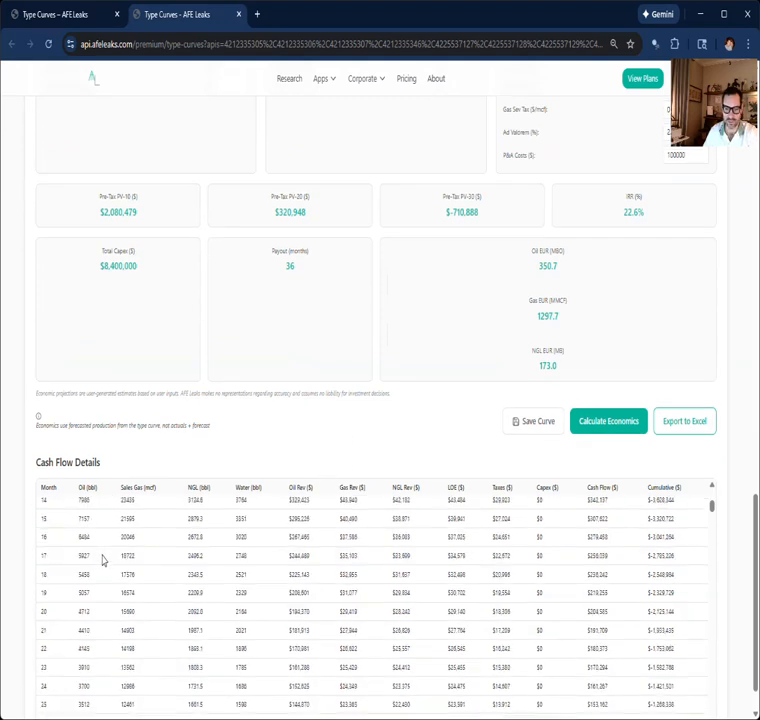
{"action": "scroll", "coordinate": [102, 558], "scroll_direction": "down", "scroll_amount": 20}
{"action": "scroll", "coordinate": [107, 334], "scroll_direction": "up", "scroll_amount": 3}
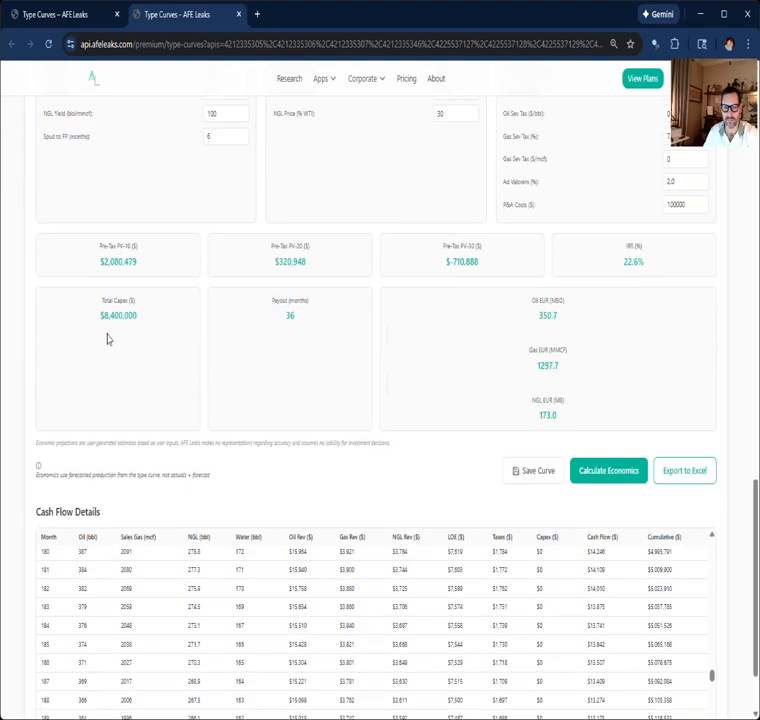
{"action": "scroll", "coordinate": [392, 438], "scroll_direction": "up", "scroll_amount": 2}
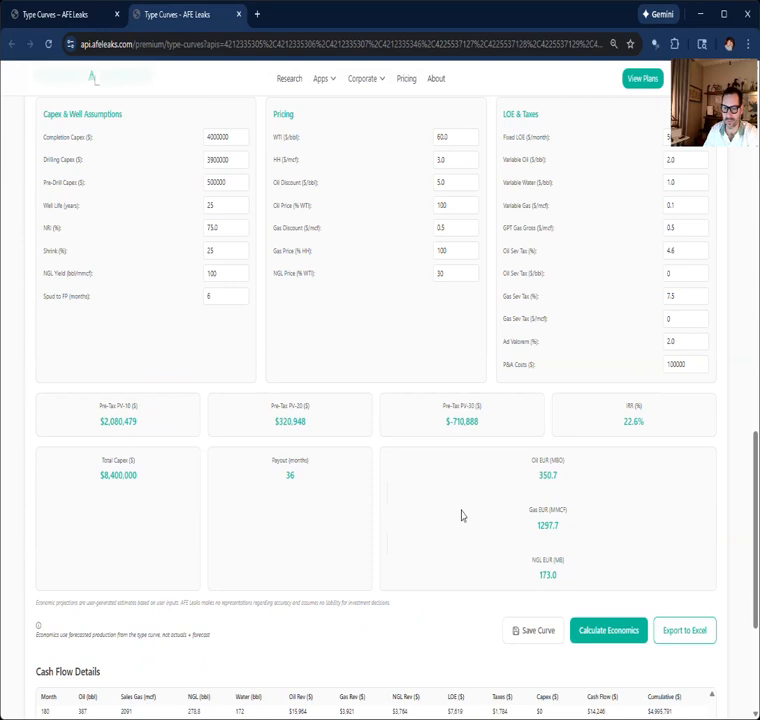
{"action": "scroll", "coordinate": [461, 515], "scroll_direction": "up", "scroll_amount": 1}
{"action": "scroll", "coordinate": [459, 516], "scroll_direction": "down", "scroll_amount": 3}
{"action": "scroll", "coordinate": [459, 518], "scroll_direction": "up", "scroll_amount": 1}
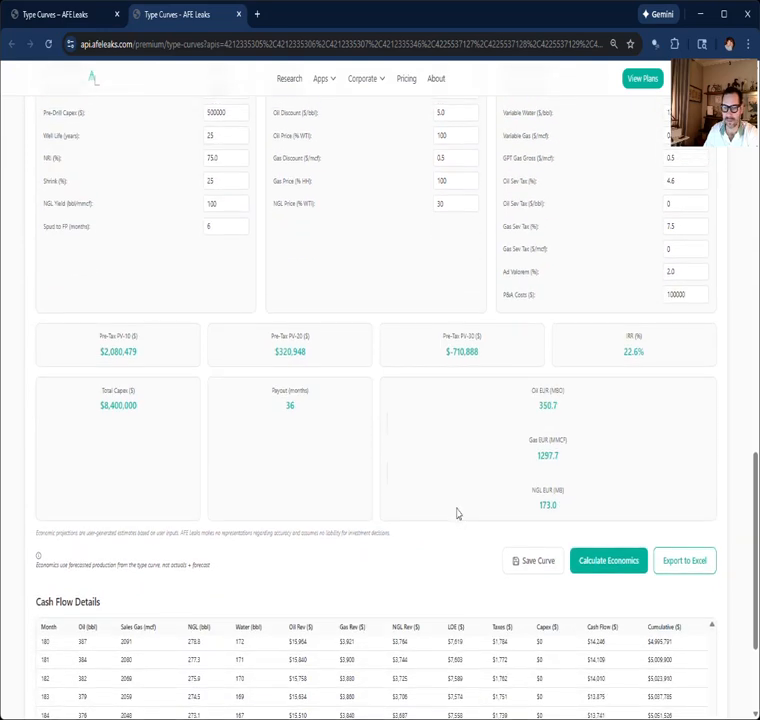
{"action": "scroll", "coordinate": [456, 511], "scroll_direction": "up", "scroll_amount": 1}
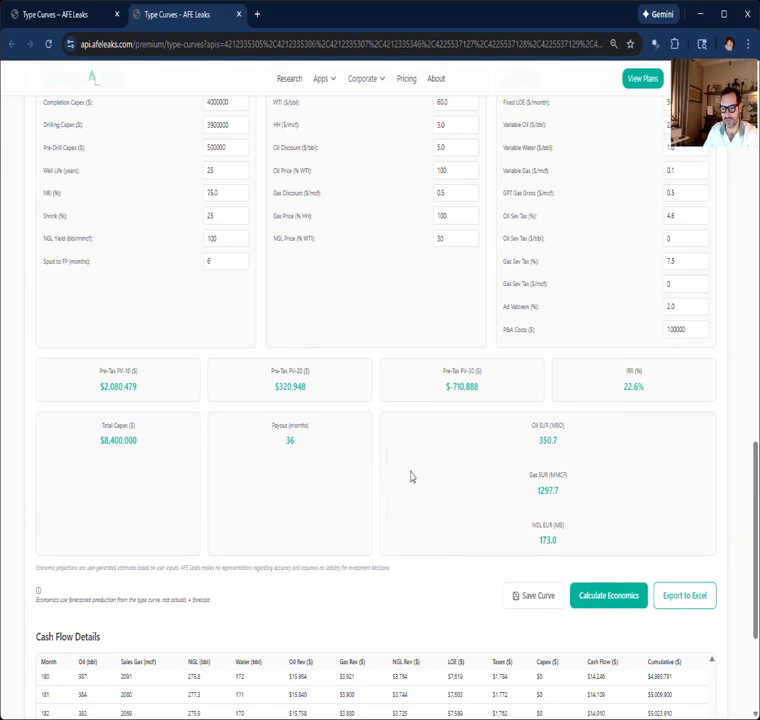
Step: Export the economics to Excel and save the type curve
{"action": "left_click", "coordinate": [684, 600]}
{"action": "left_click", "coordinate": [684, 600]}
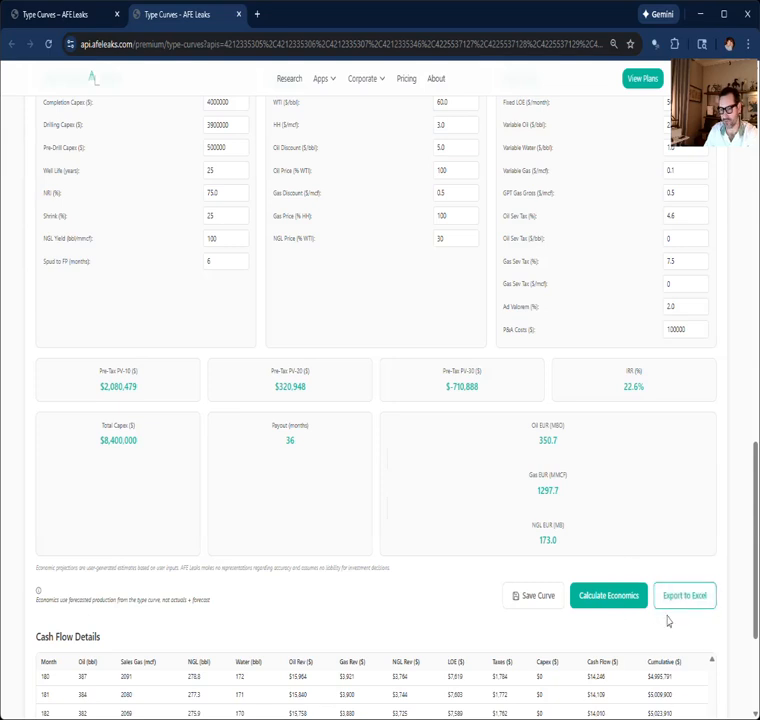
{"action": "left_click", "coordinate": [694, 604]}
{"action": "left_click", "coordinate": [543, 603]}
{"action": "scroll", "coordinate": [443, 563], "scroll_direction": "up", "scroll_amount": 15}
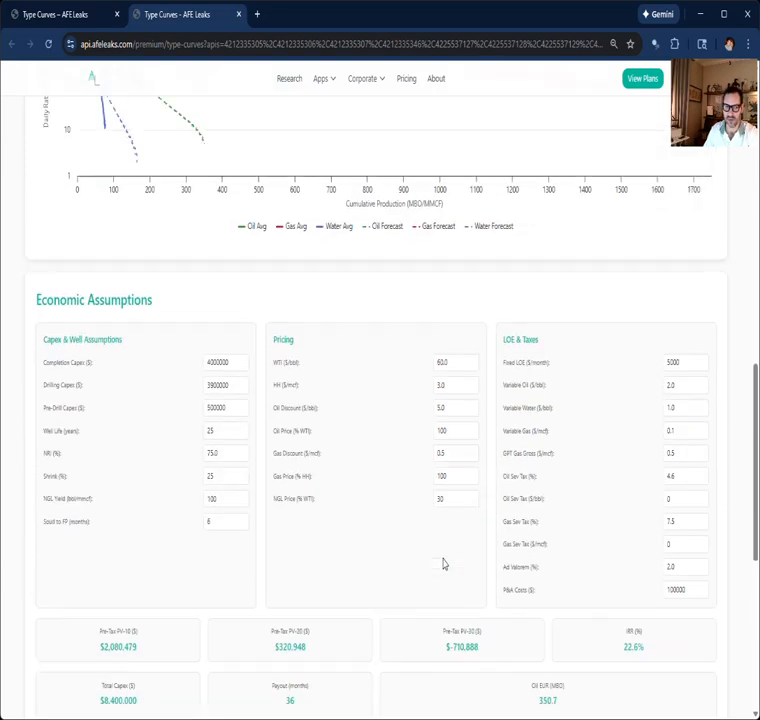
Step: Switch to the well locator page, reload it and check the saved curves for the Baytex Nonop entry
{"action": "left_click", "coordinate": [48, 15]}
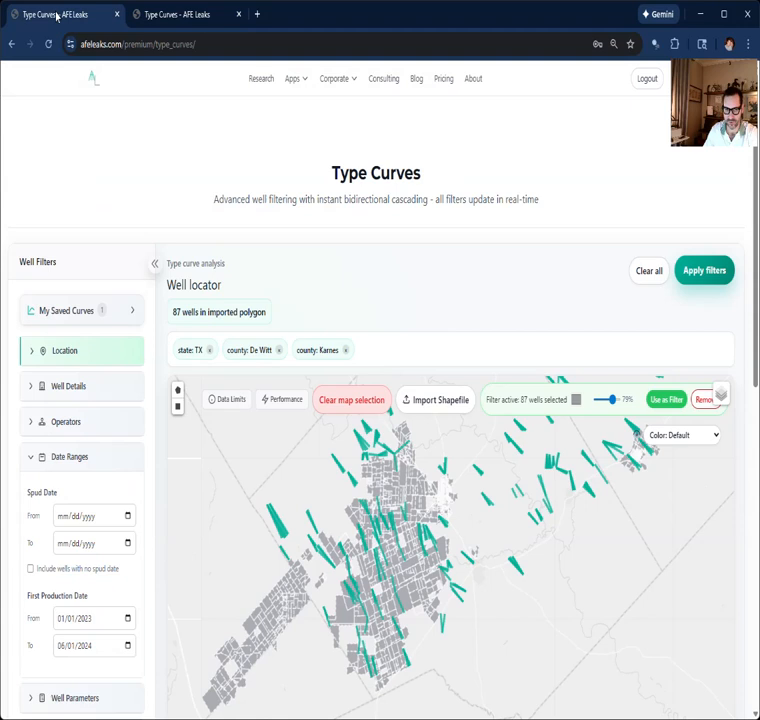
{"action": "left_click", "coordinate": [48, 44]}
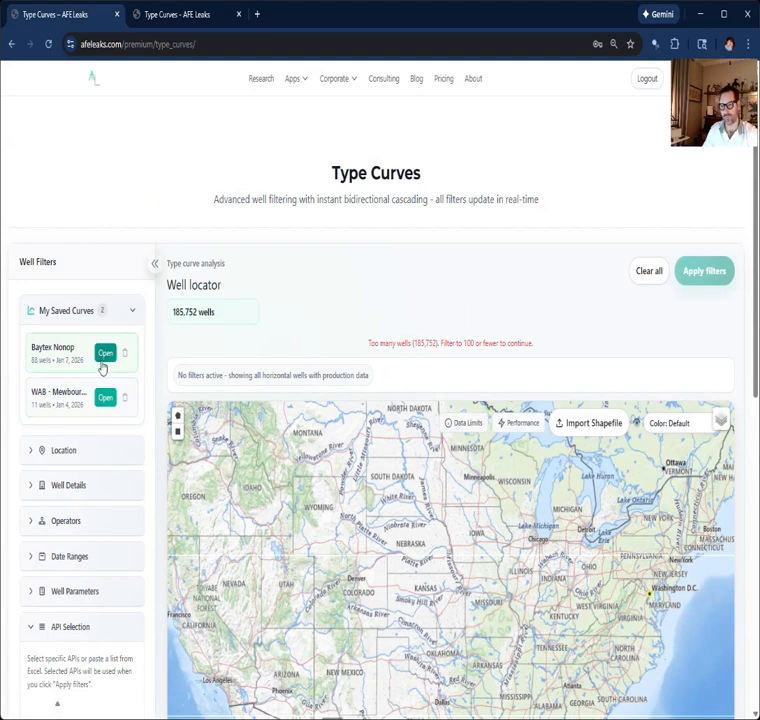
{"action": "left_click", "coordinate": [102, 361]}
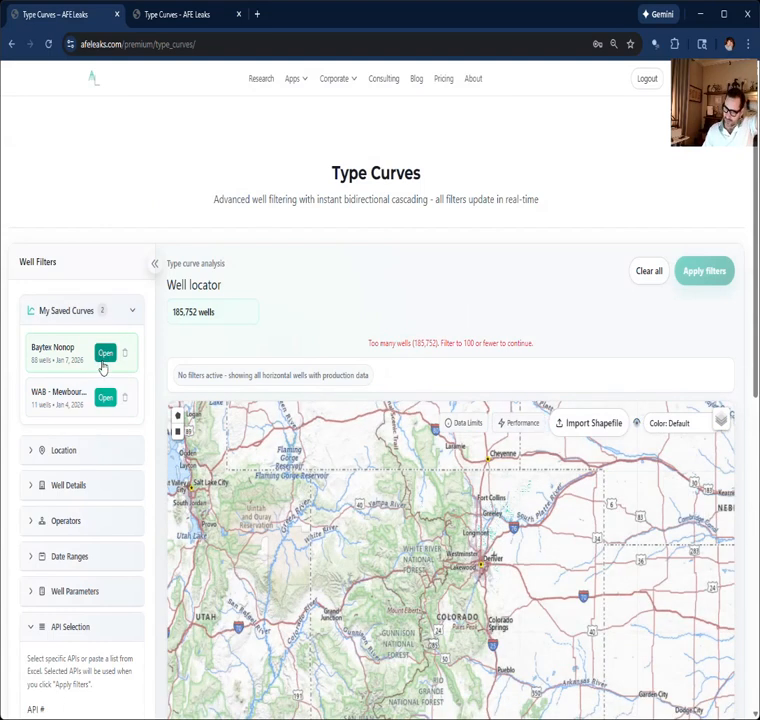
{"action": "scroll", "coordinate": [163, 316], "scroll_direction": "down", "scroll_amount": 2}
{"action": "scroll", "coordinate": [161, 316], "scroll_direction": "up", "scroll_amount": 2}
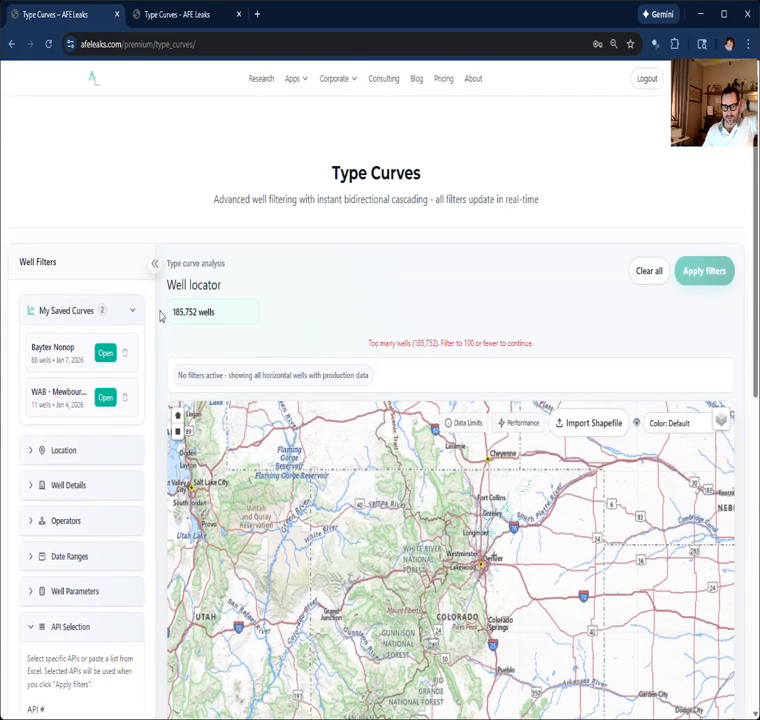